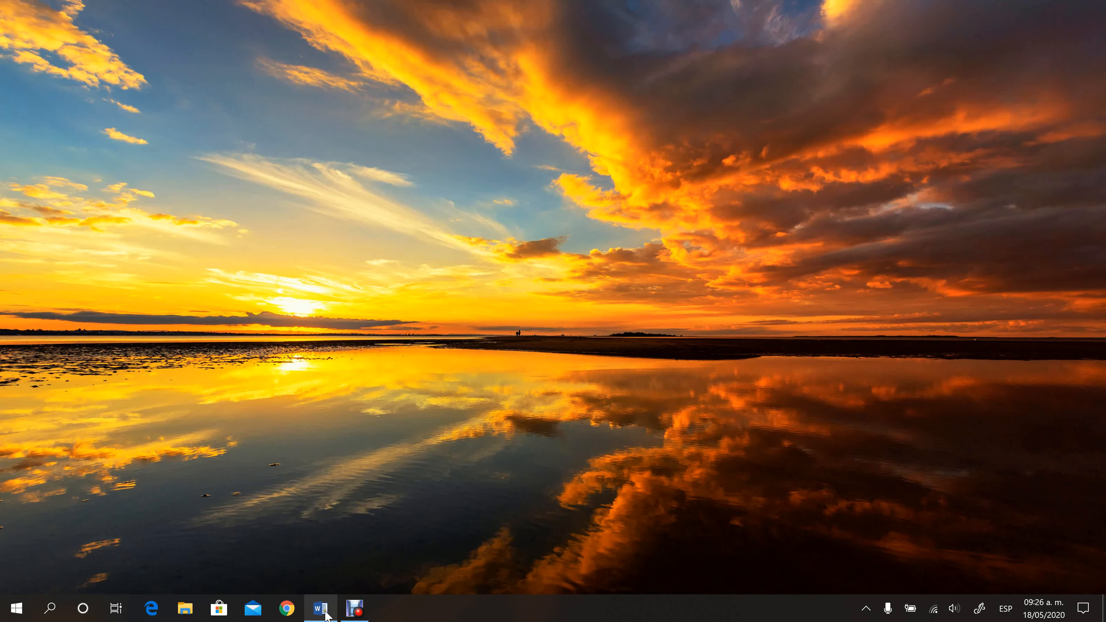
Step: Bring the climate-change article back, scroll through it to the title, and show the Inicio tools
{"action": "left_click", "coordinate": [320, 598]}
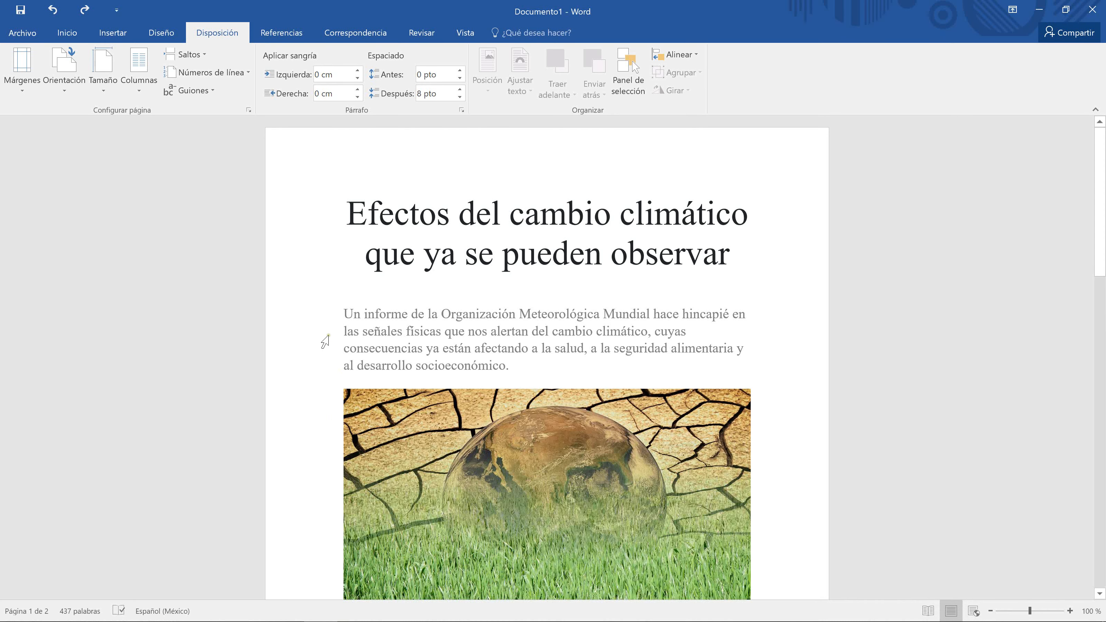
{"action": "scroll", "coordinate": [450, 281], "scroll_direction": "down", "scroll_amount": 10}
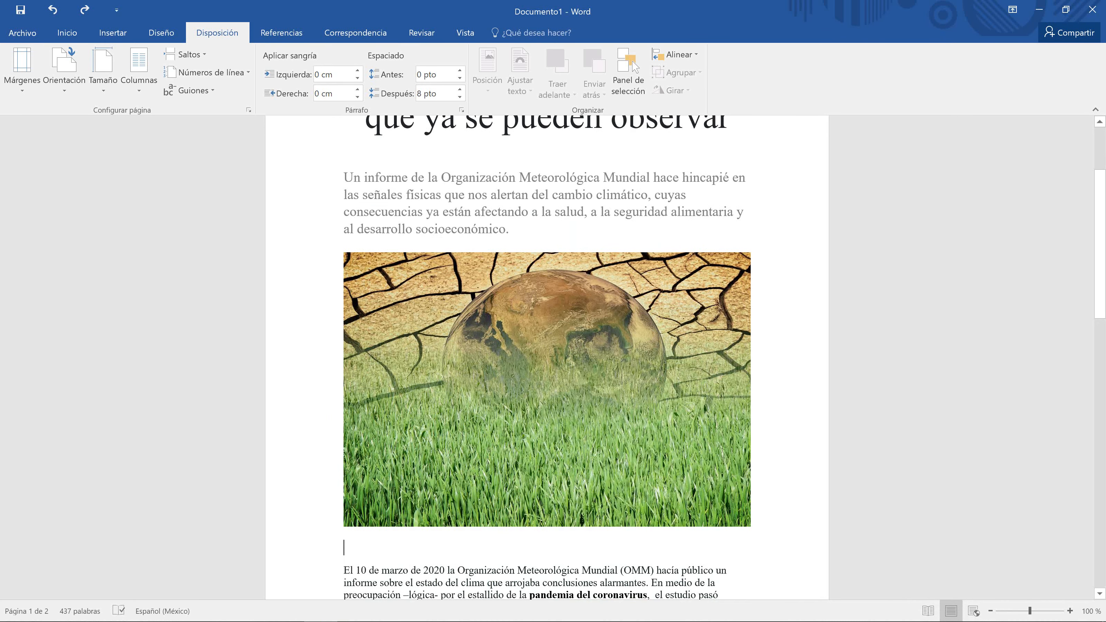
{"action": "scroll", "coordinate": [450, 282], "scroll_direction": "down", "scroll_amount": 5}
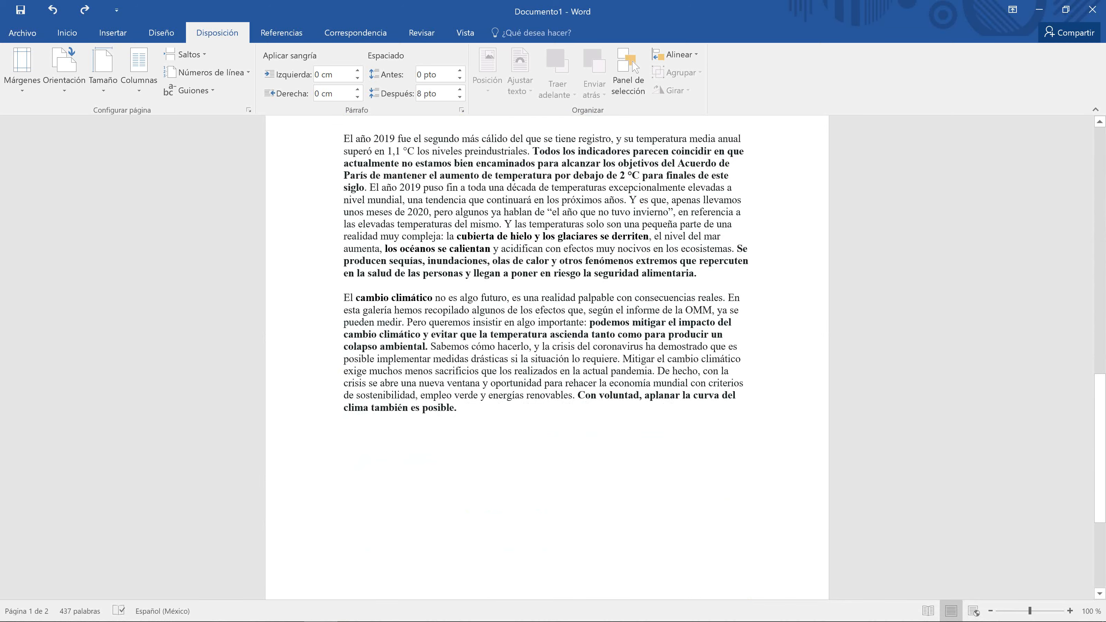
{"action": "scroll", "coordinate": [450, 281], "scroll_direction": "up", "scroll_amount": 9}
{"action": "scroll", "coordinate": [450, 281], "scroll_direction": "up", "scroll_amount": 8}
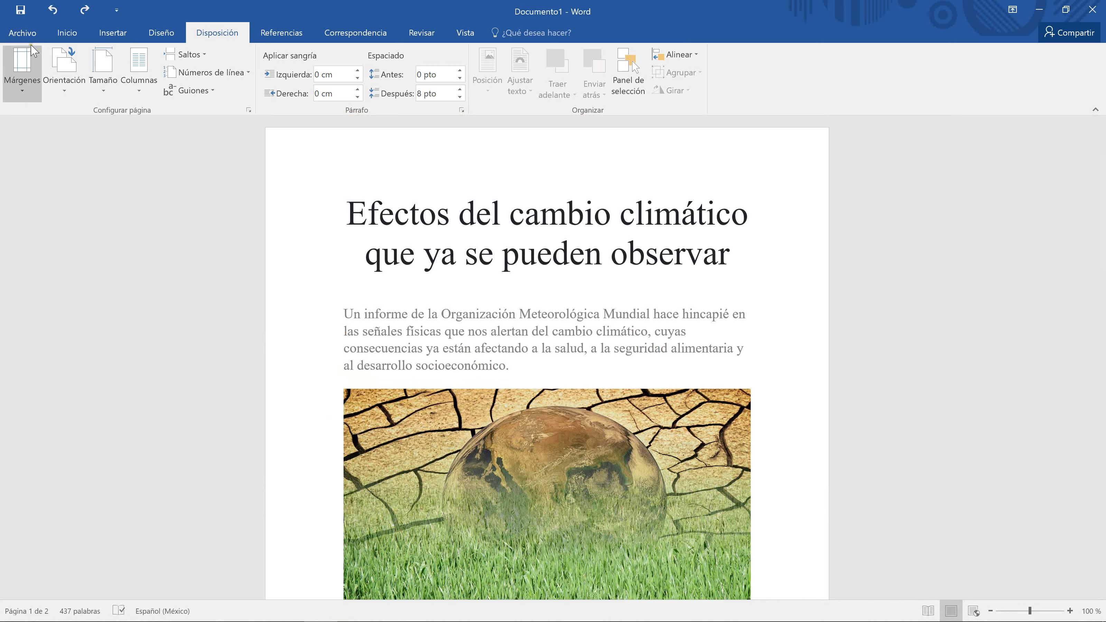
{"action": "left_click", "coordinate": [64, 39]}
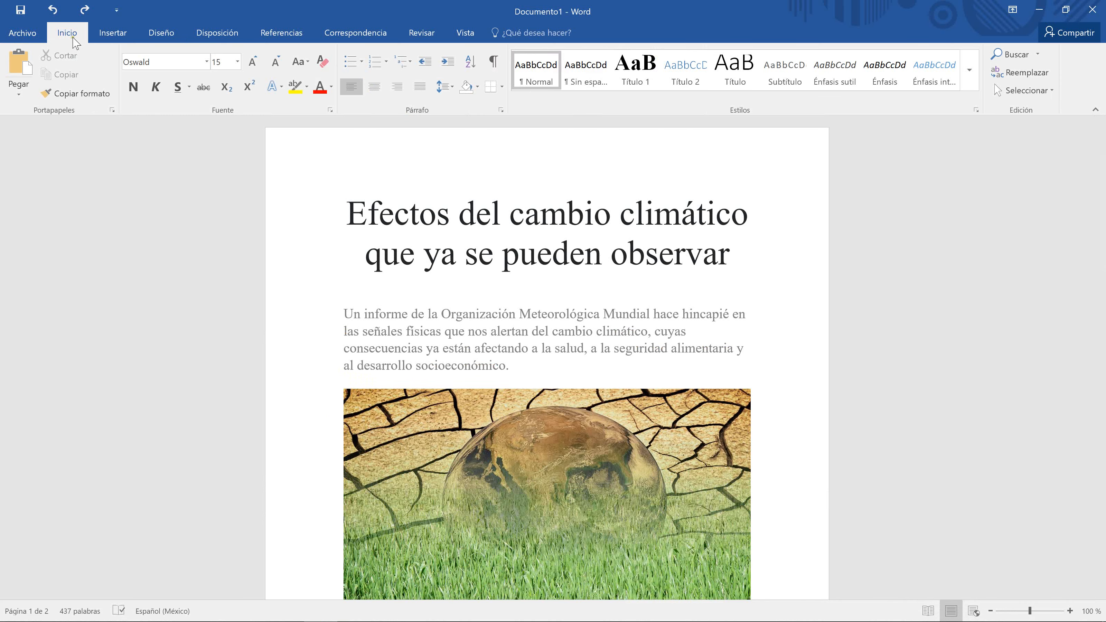
{"action": "left_click", "coordinate": [453, 87]}
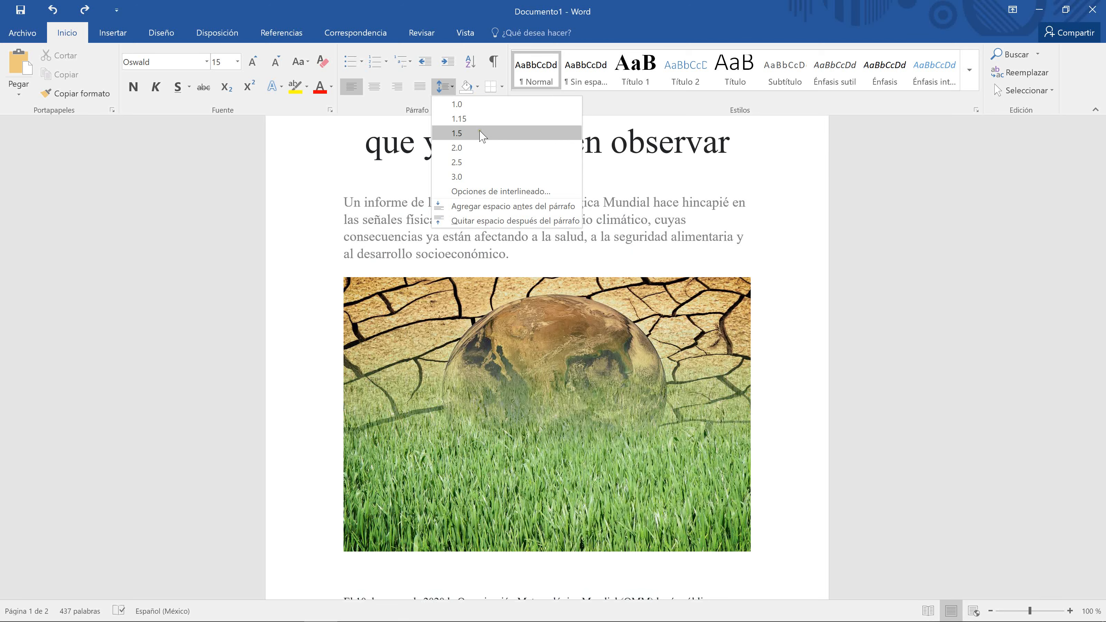
{"action": "left_click", "coordinate": [316, 186]}
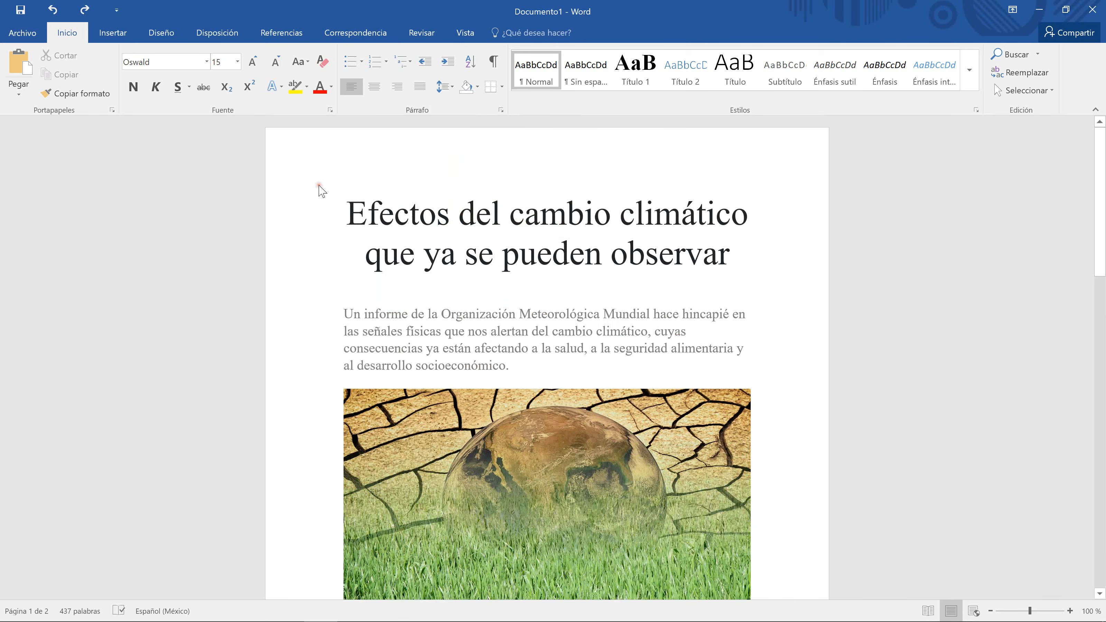
{"action": "left_click", "coordinate": [501, 110]}
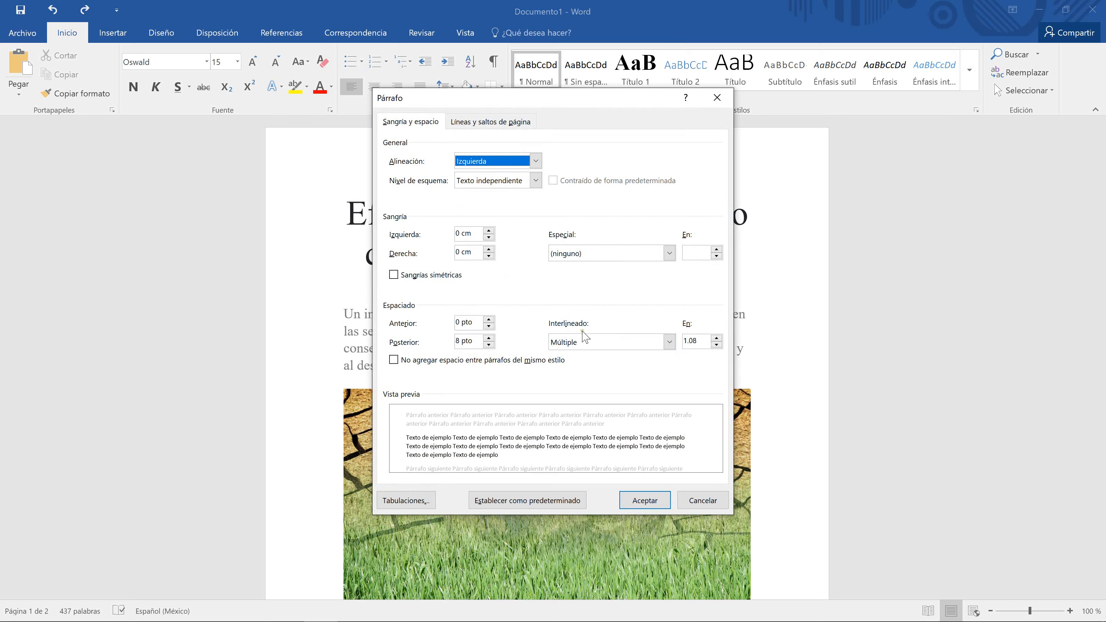
{"action": "left_click", "coordinate": [669, 342]}
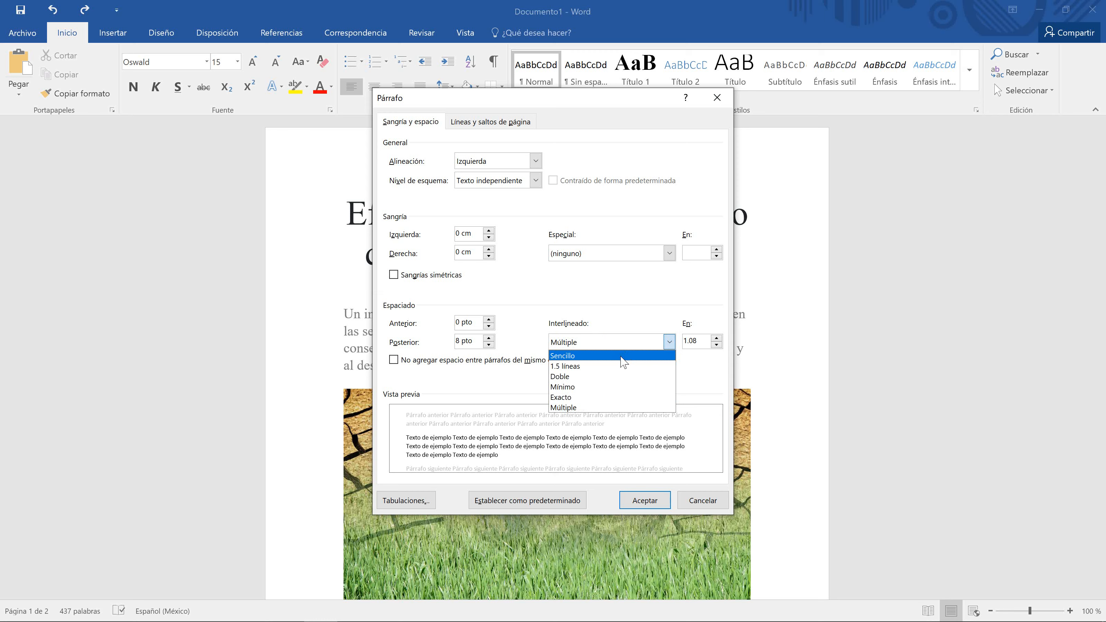
{"action": "left_click", "coordinate": [647, 325]}
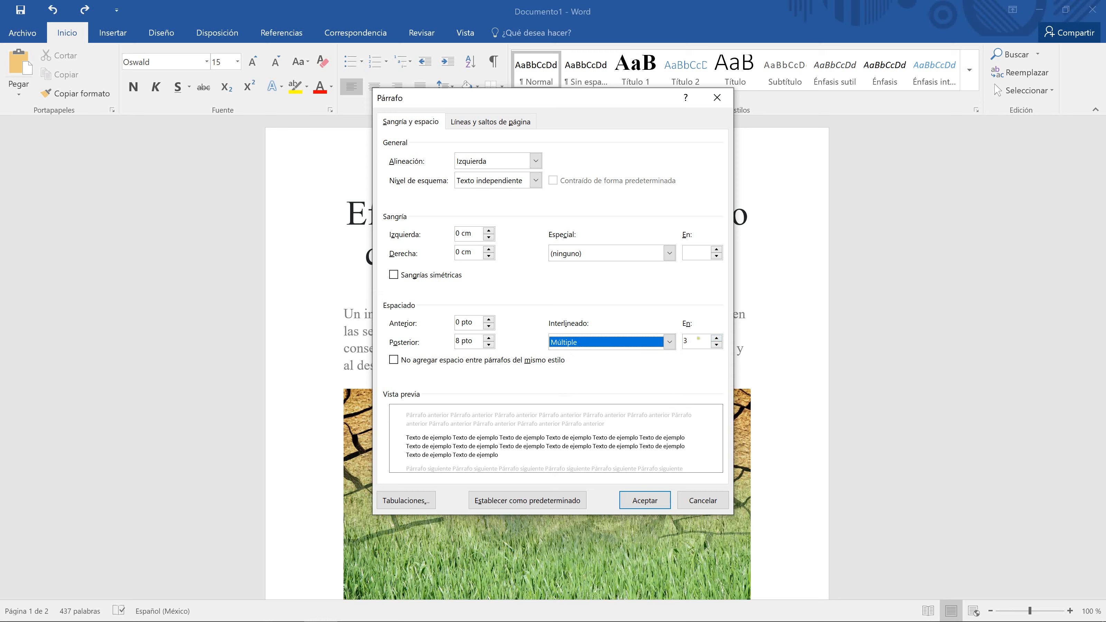
{"action": "left_click", "coordinate": [696, 339]}
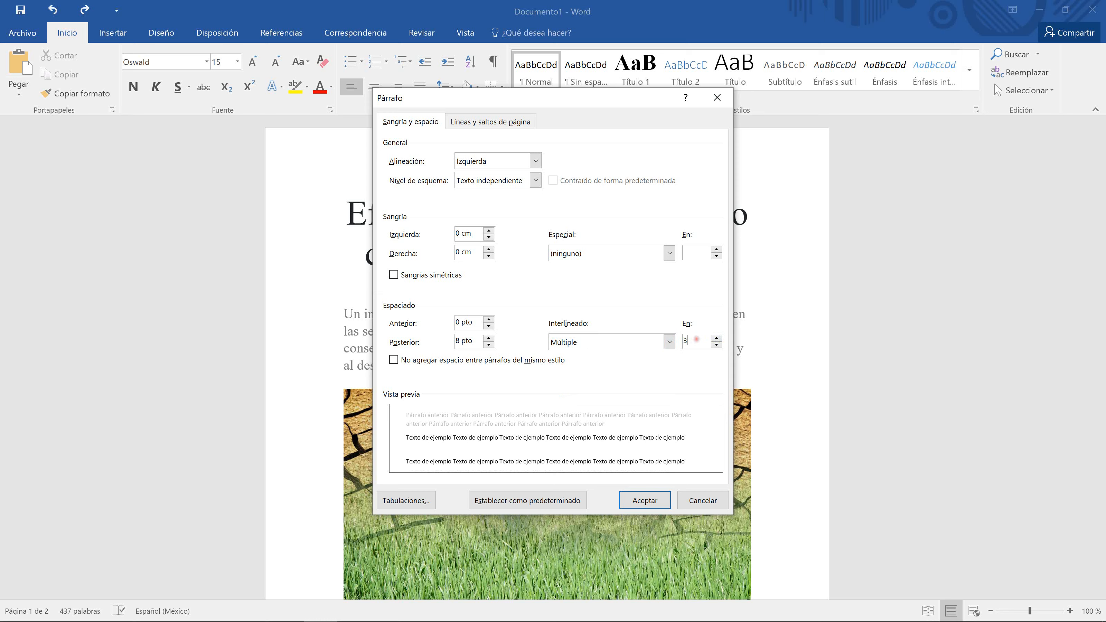
{"action": "left_click", "coordinate": [716, 338]}
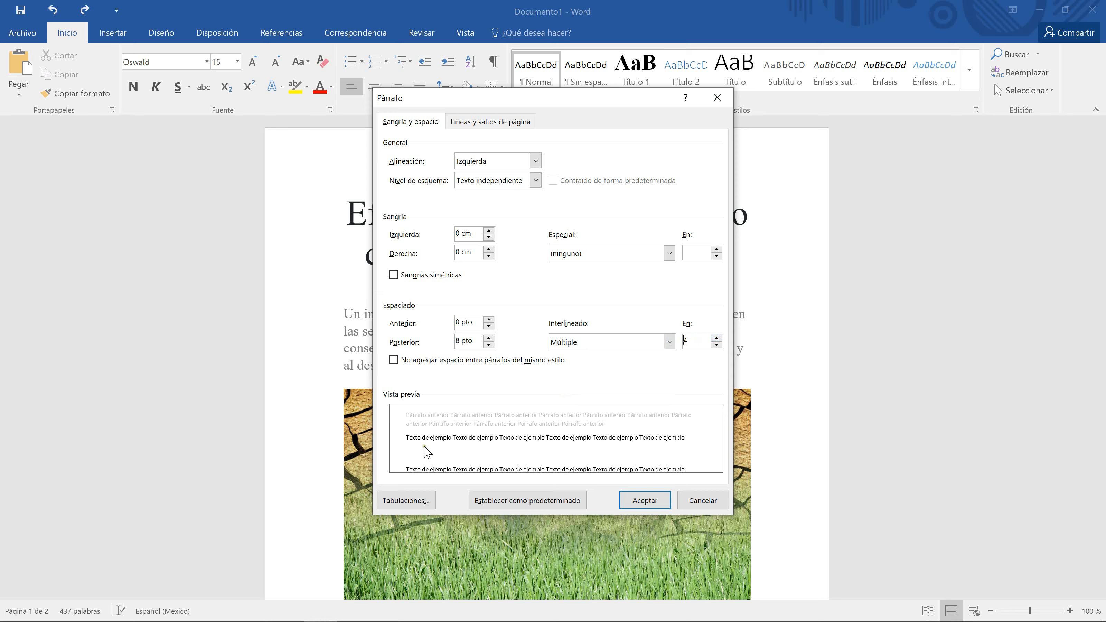
{"action": "left_click", "coordinate": [716, 344]}
{"action": "left_click", "coordinate": [716, 344]}
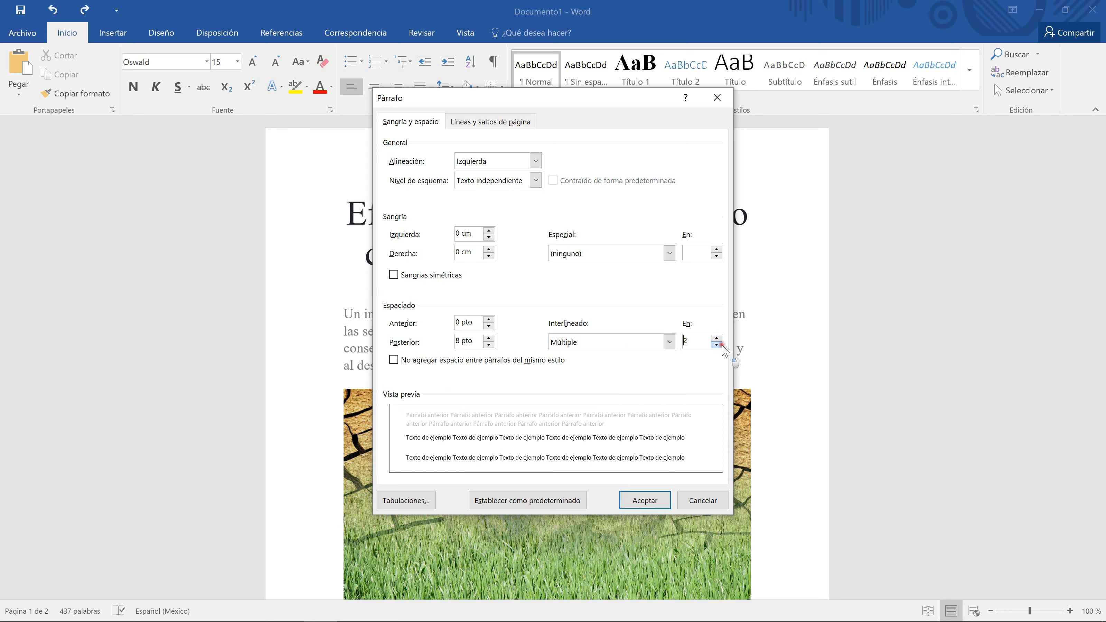
{"action": "left_click", "coordinate": [716, 345]}
{"action": "left_click", "coordinate": [716, 344]}
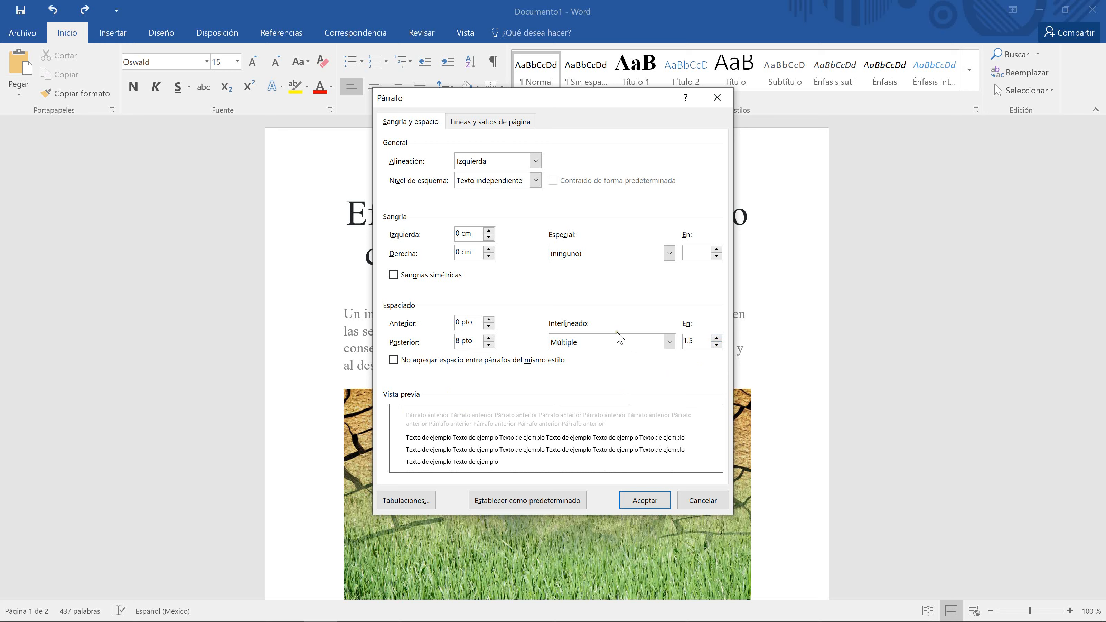
{"action": "left_click", "coordinate": [699, 502]}
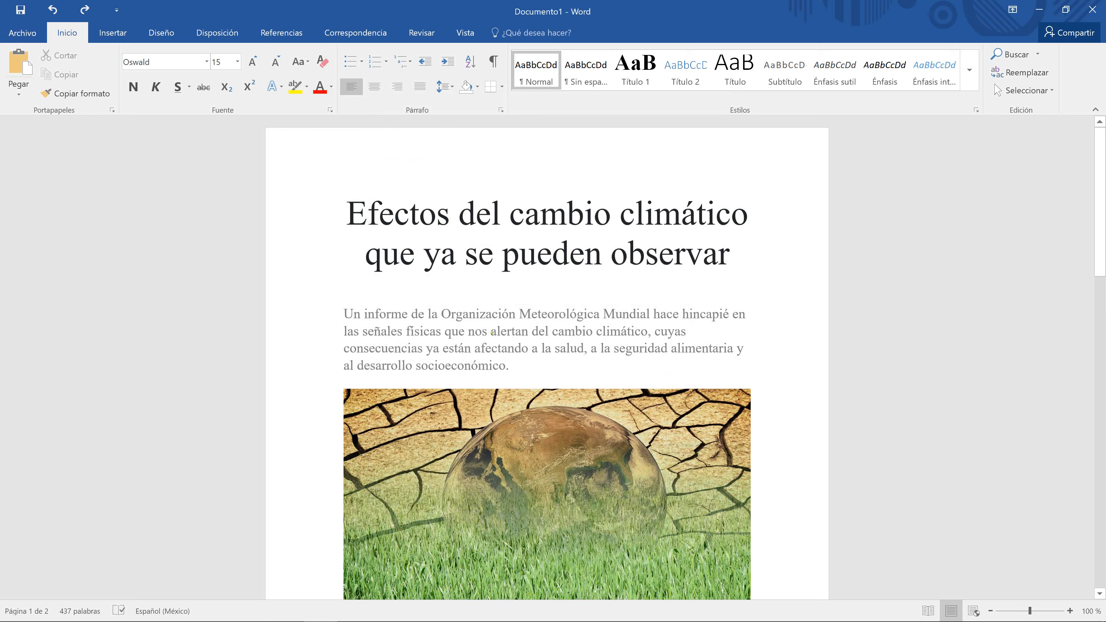
Step: Try 1.5 line spacing on the intro paragraph, then undo it
{"action": "left_click", "coordinate": [340, 308]}
{"action": "left_click_drag", "start_coordinate": [340, 308], "coordinate": [509, 361]}
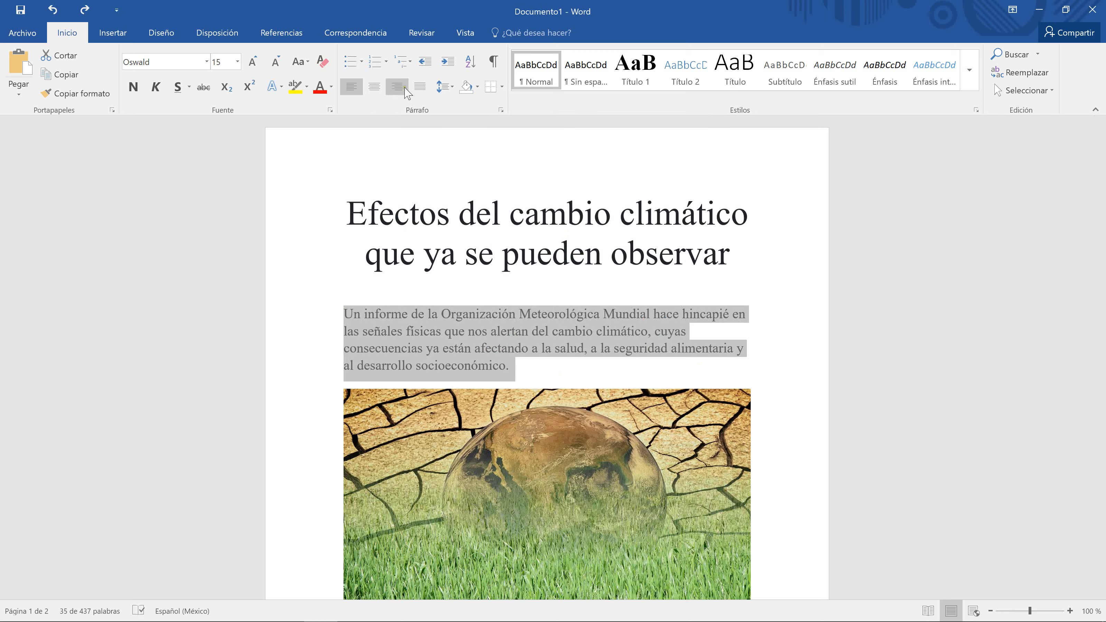
{"action": "left_click", "coordinate": [453, 87]}
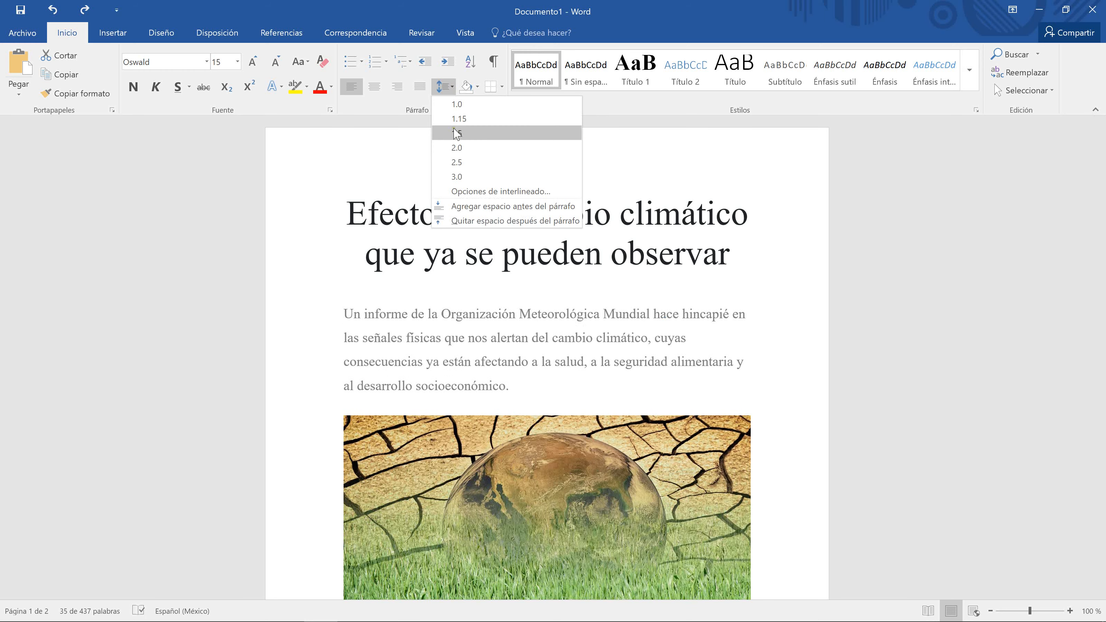
{"action": "left_click", "coordinate": [456, 133]}
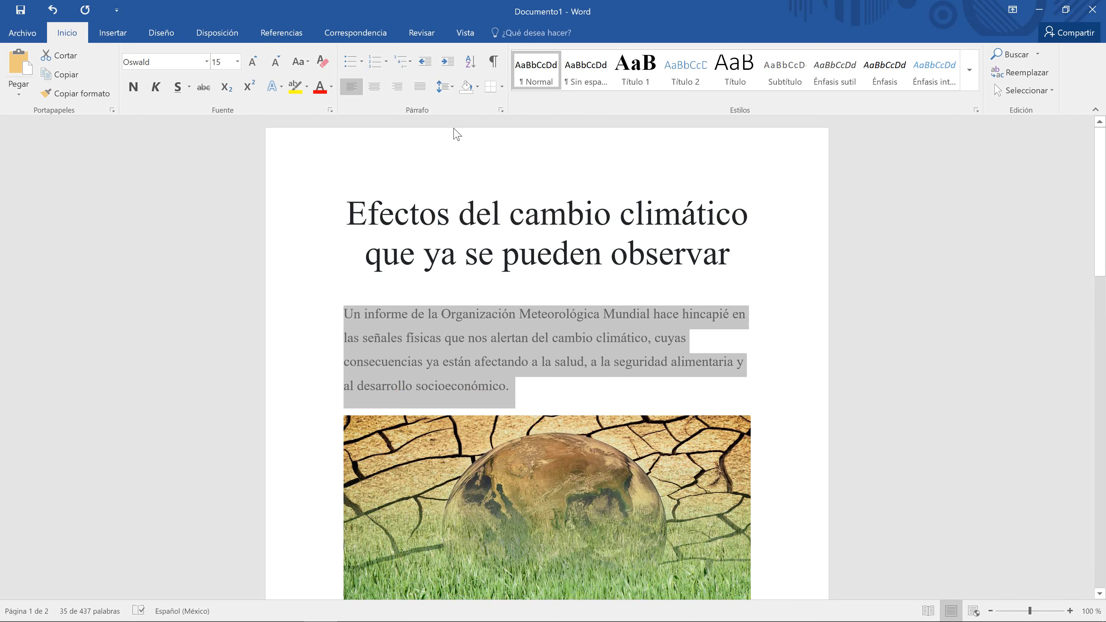
{"action": "left_click", "coordinate": [451, 323]}
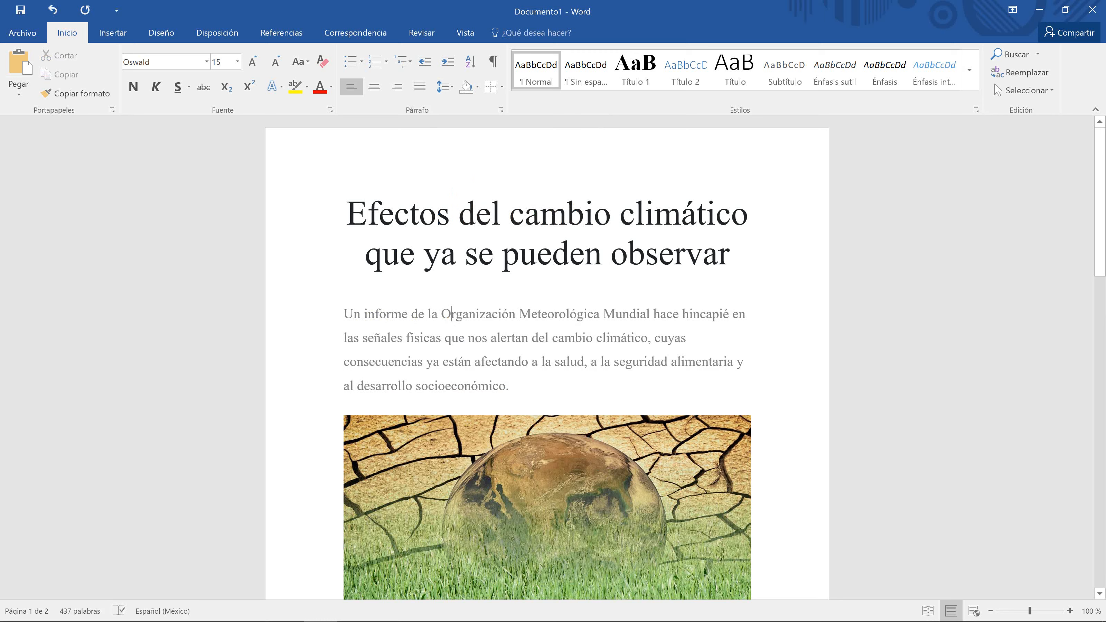
{"action": "key", "text": "ctrl+z"}
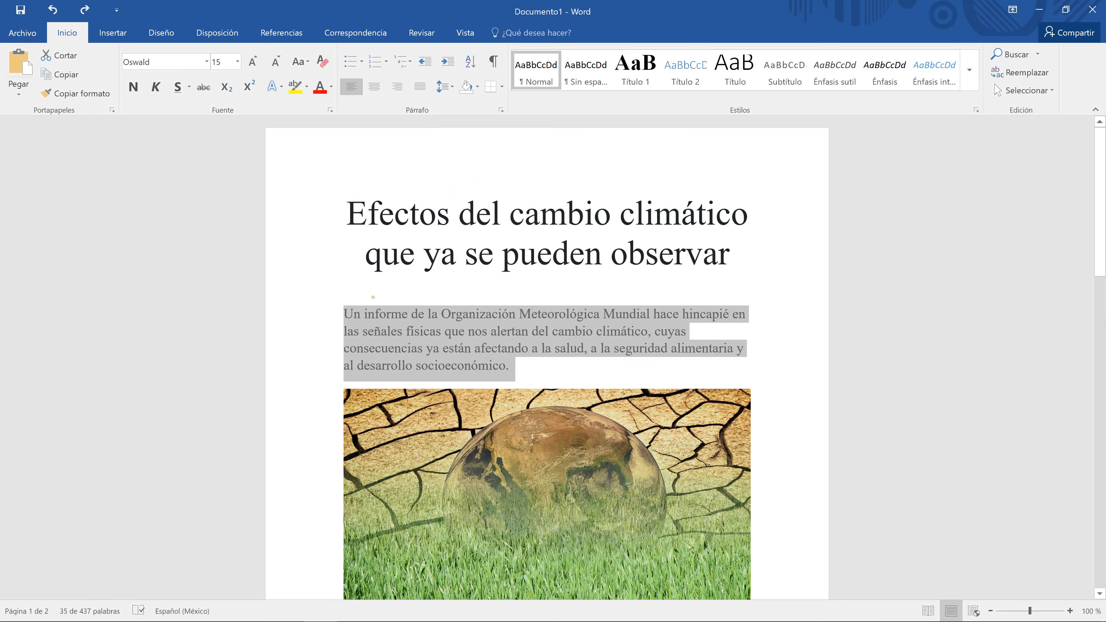
Step: Set the intro paragraph's Interlineado to Doble in the Párrafo dialog
{"action": "left_click", "coordinate": [501, 110]}
{"action": "left_click", "coordinate": [634, 342]}
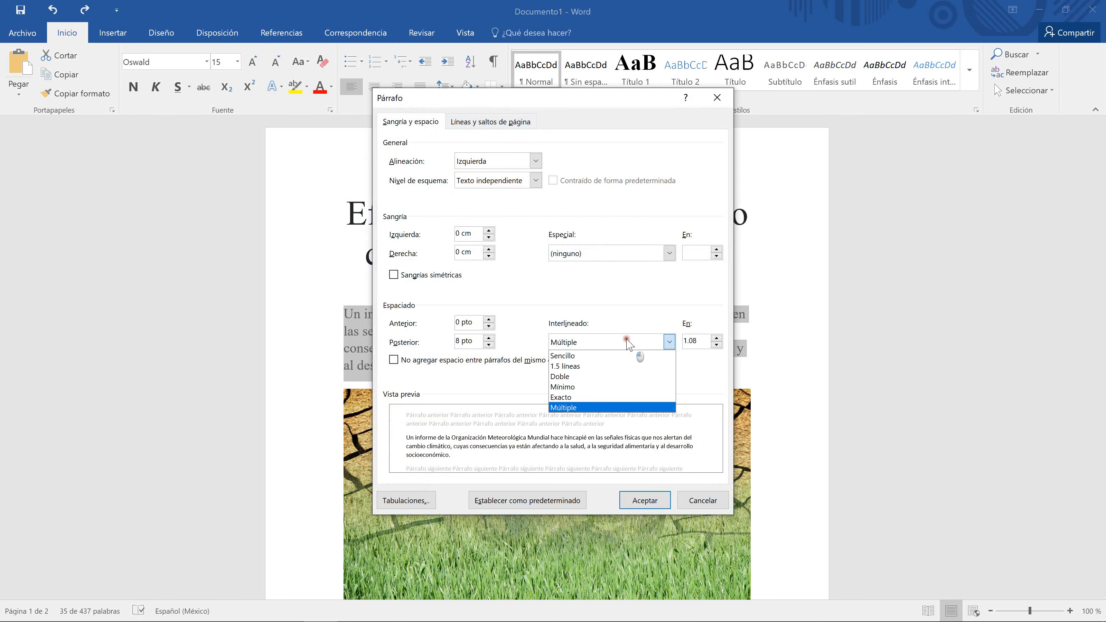
{"action": "left_click", "coordinate": [571, 378]}
{"action": "left_click", "coordinate": [636, 498]}
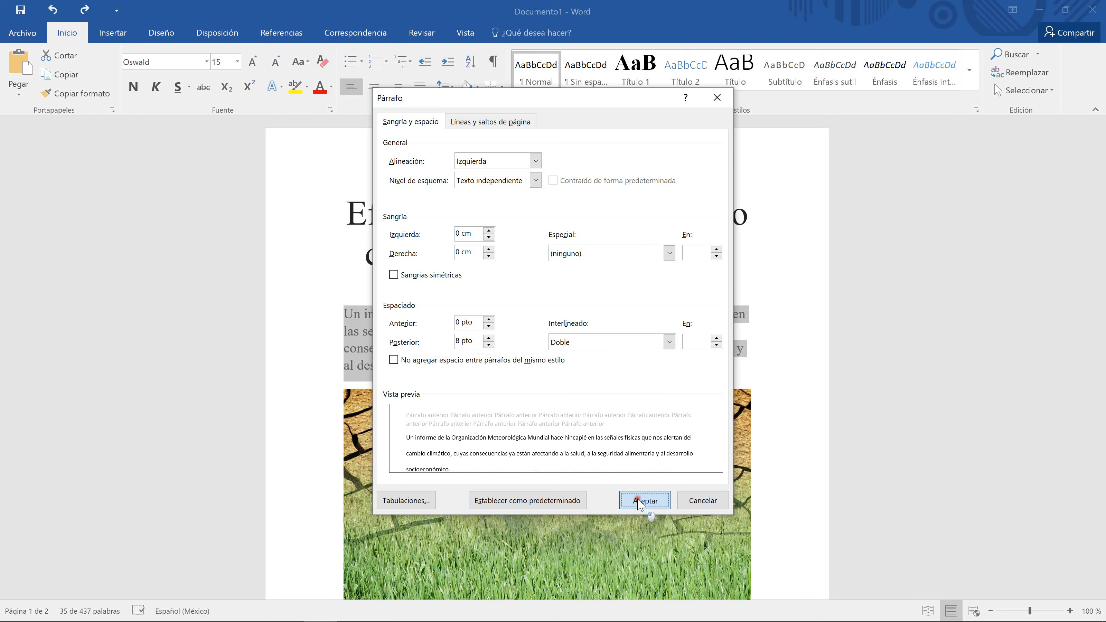
{"action": "left_click", "coordinate": [541, 384]}
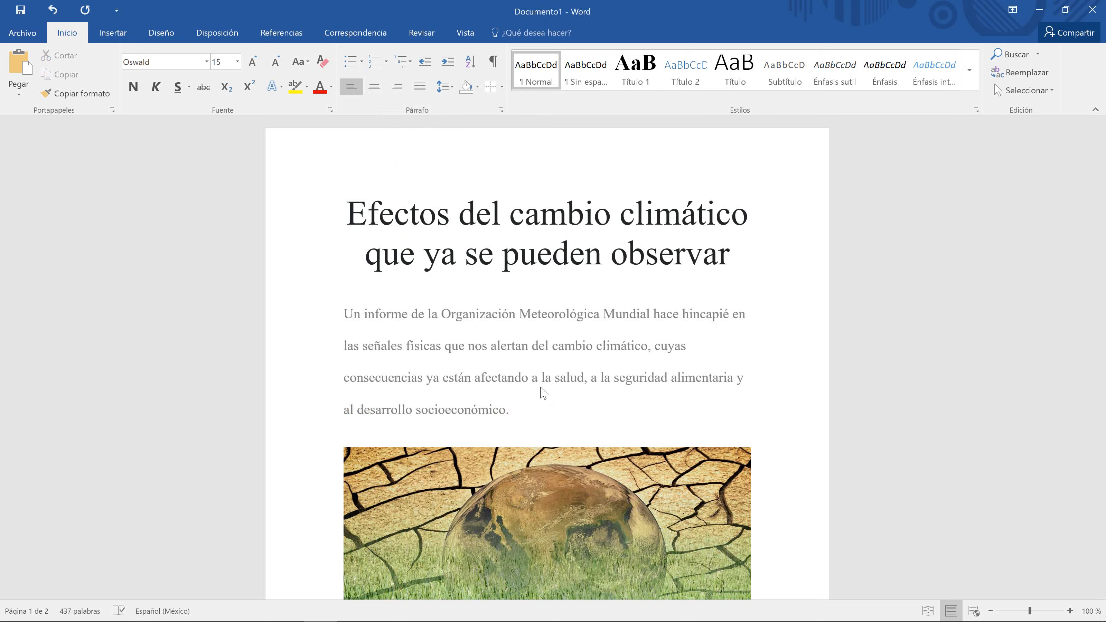
{"action": "scroll", "coordinate": [544, 392], "scroll_direction": "down", "scroll_amount": 10}
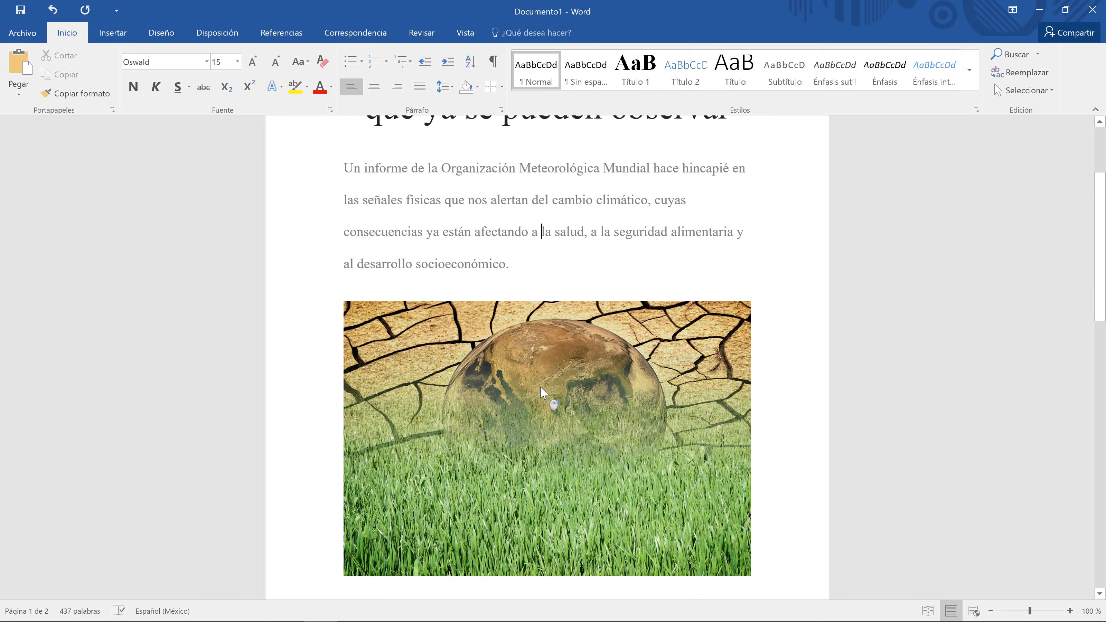
{"action": "scroll", "coordinate": [543, 392], "scroll_direction": "down", "scroll_amount": 3}
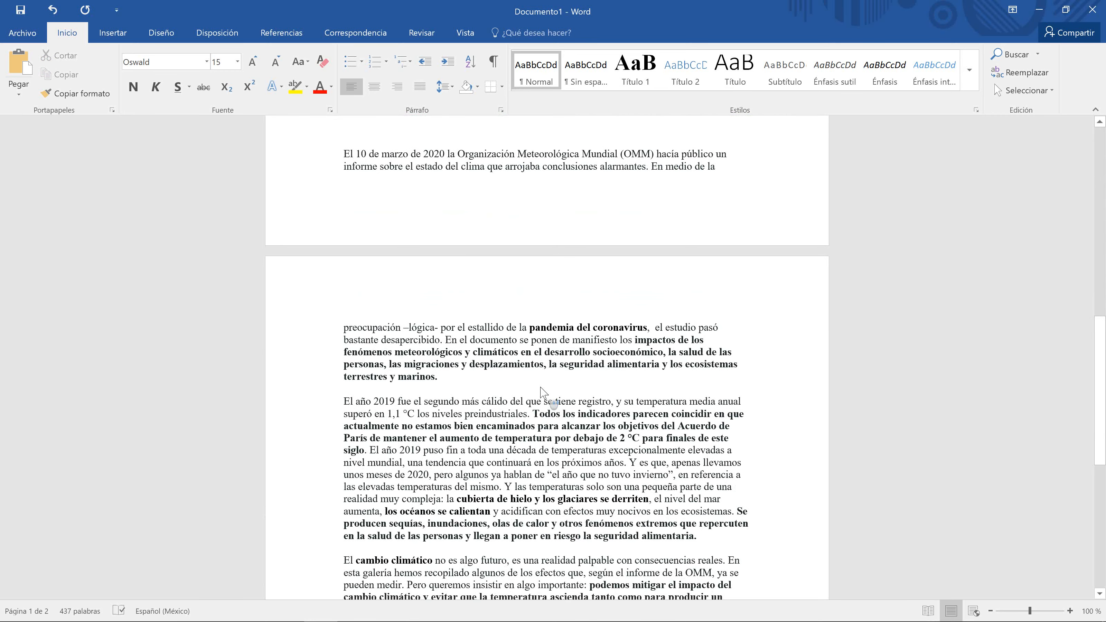
{"action": "left_click", "coordinate": [445, 377]}
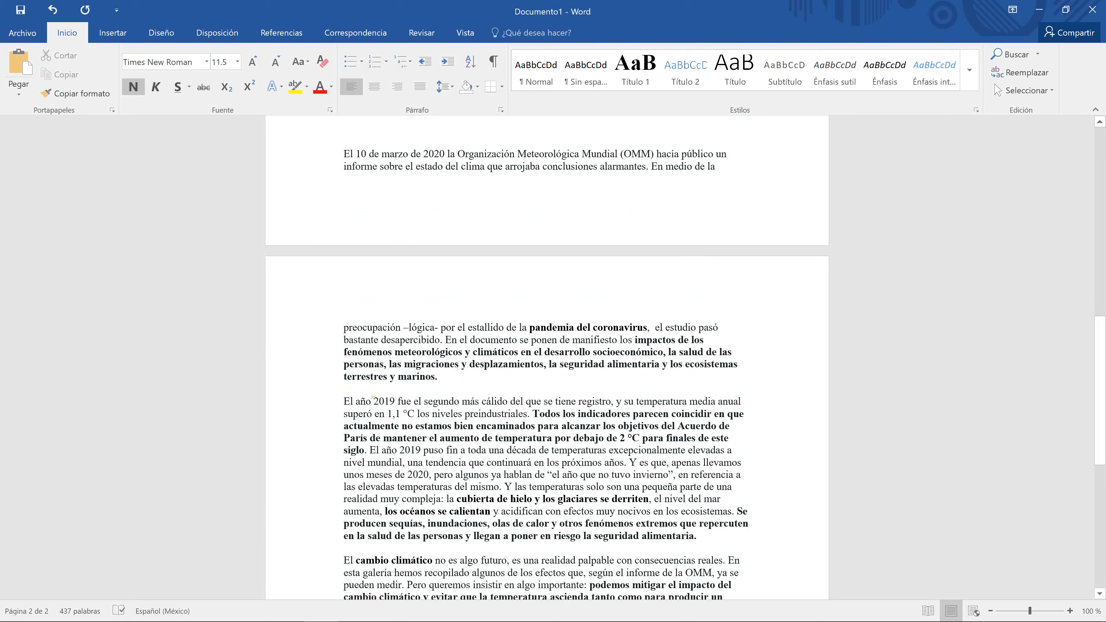
{"action": "left_click", "coordinate": [370, 377]}
{"action": "left_click", "coordinate": [450, 378]}
{"action": "key", "text": "Return"}
{"action": "key", "text": "Return"}
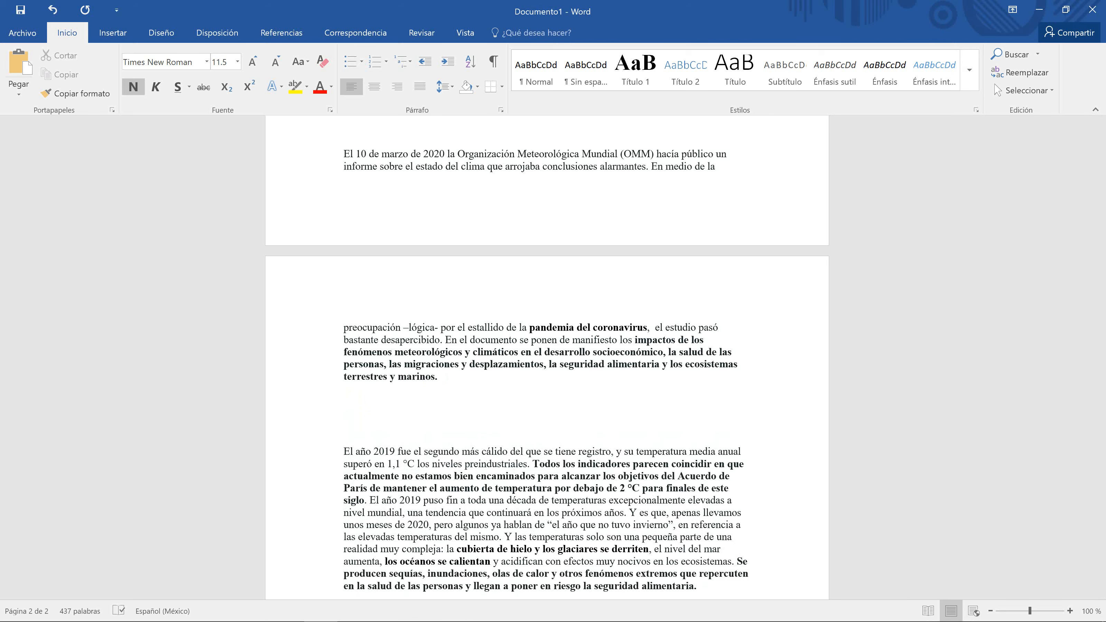
{"action": "key", "text": "BackSpace"}
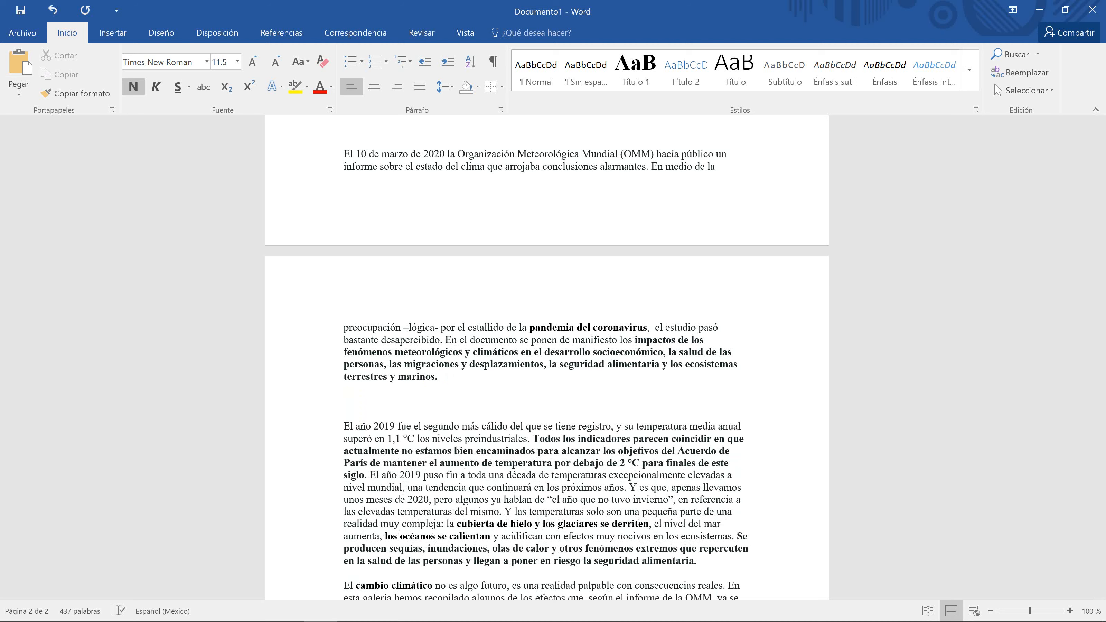
{"action": "key", "text": "BackSpace"}
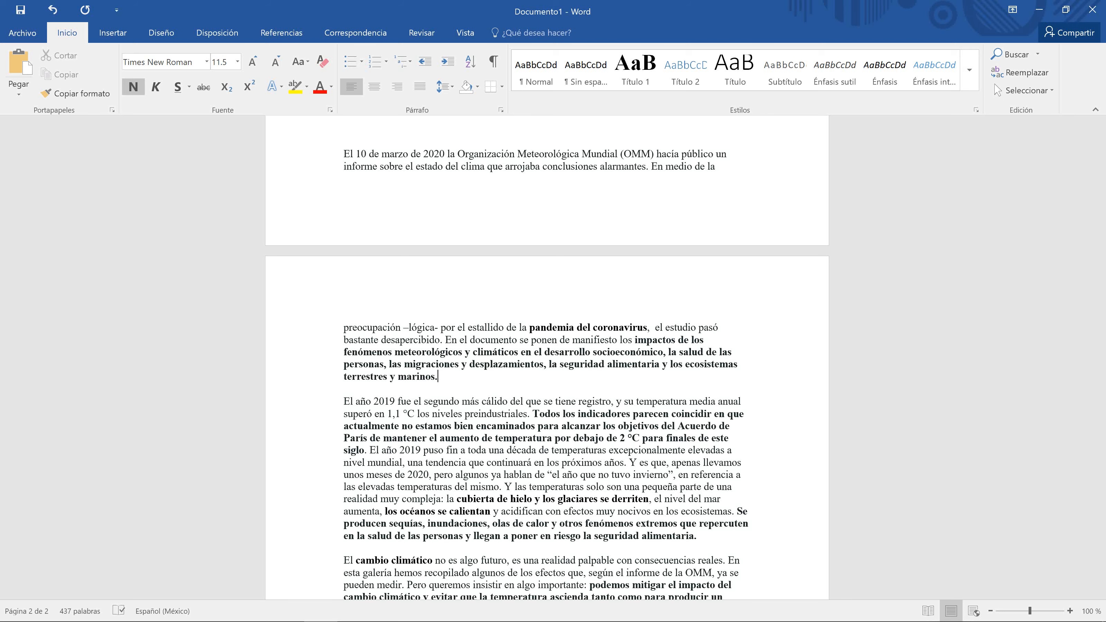
Step: Give the 'El año 2019' paragraph 42 pt of spacing after in the Párrafo dialog
{"action": "scroll", "coordinate": [547, 357], "scroll_direction": "down", "scroll_amount": 5}
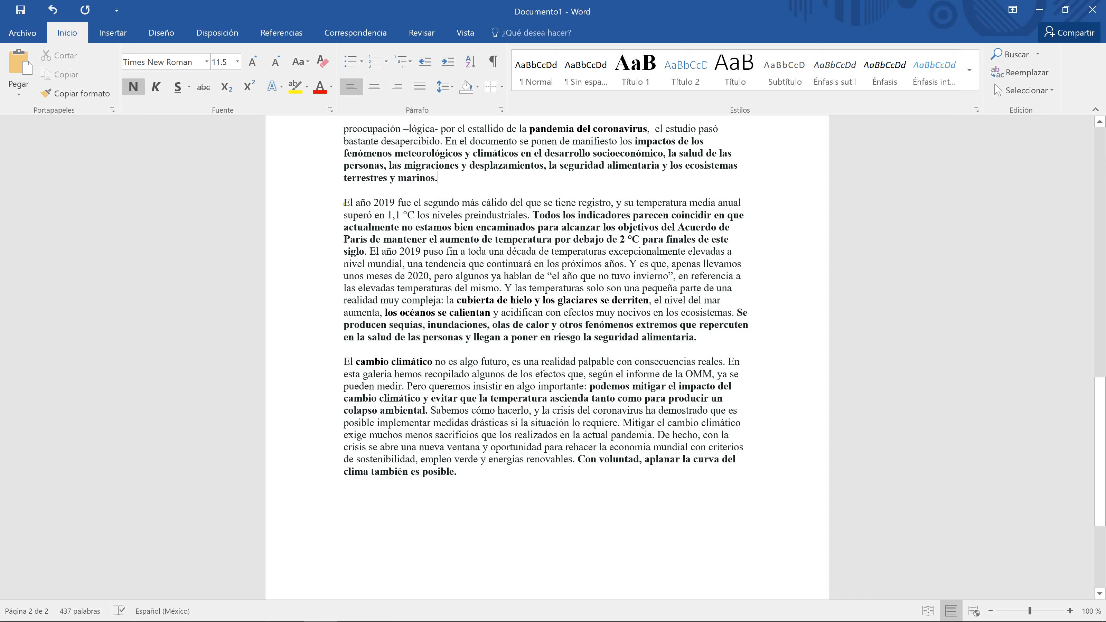
{"action": "left_click_drag", "start_coordinate": [345, 203], "coordinate": [708, 333]}
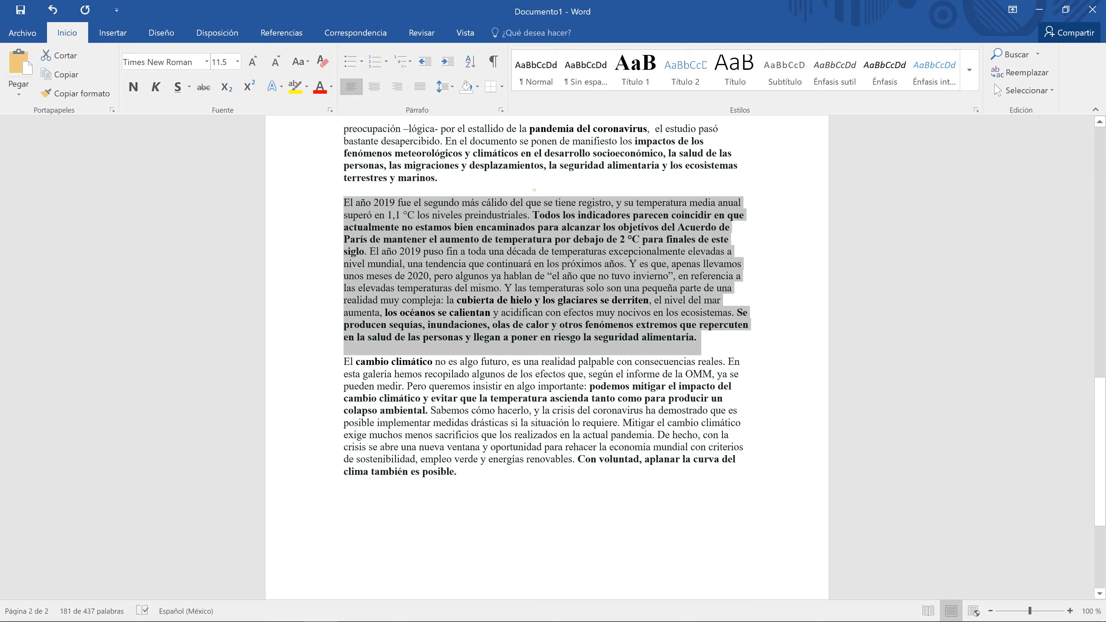
{"action": "left_click", "coordinate": [501, 110]}
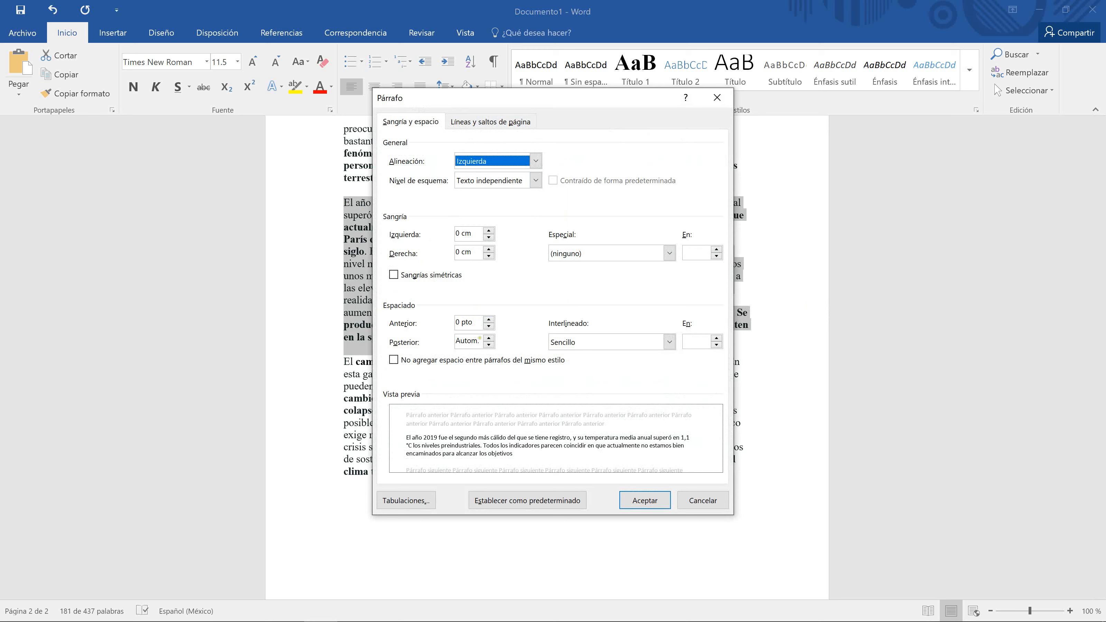
{"action": "left_click", "coordinate": [489, 339]}
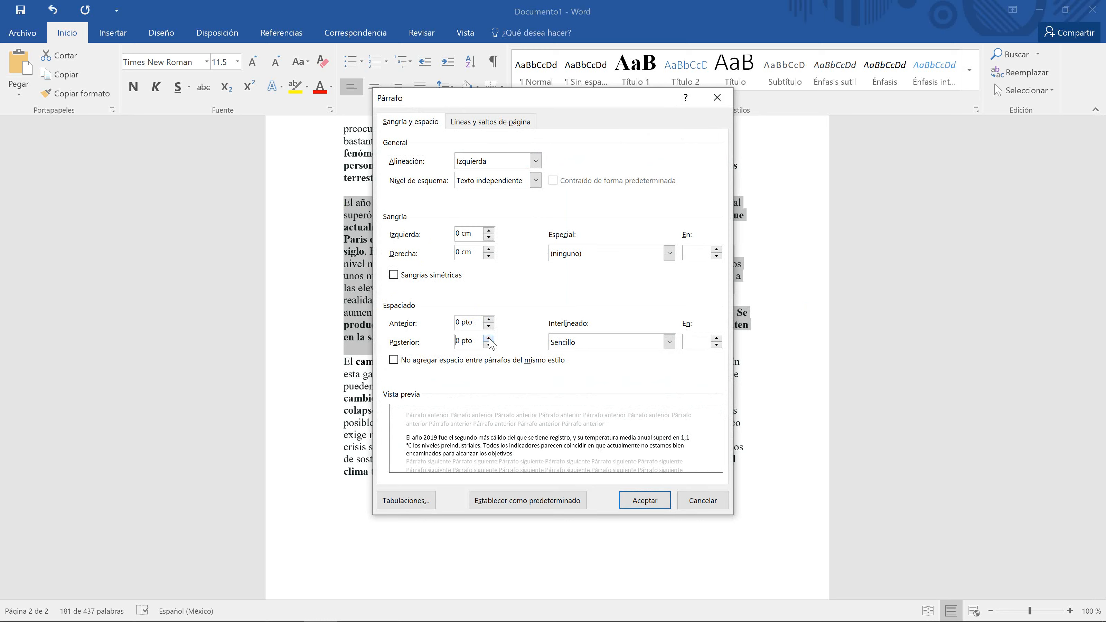
{"action": "left_click", "coordinate": [489, 339]}
{"action": "left_click", "coordinate": [489, 339]}
{"action": "left_click", "coordinate": [489, 339]}
{"action": "left_click", "coordinate": [489, 339]}
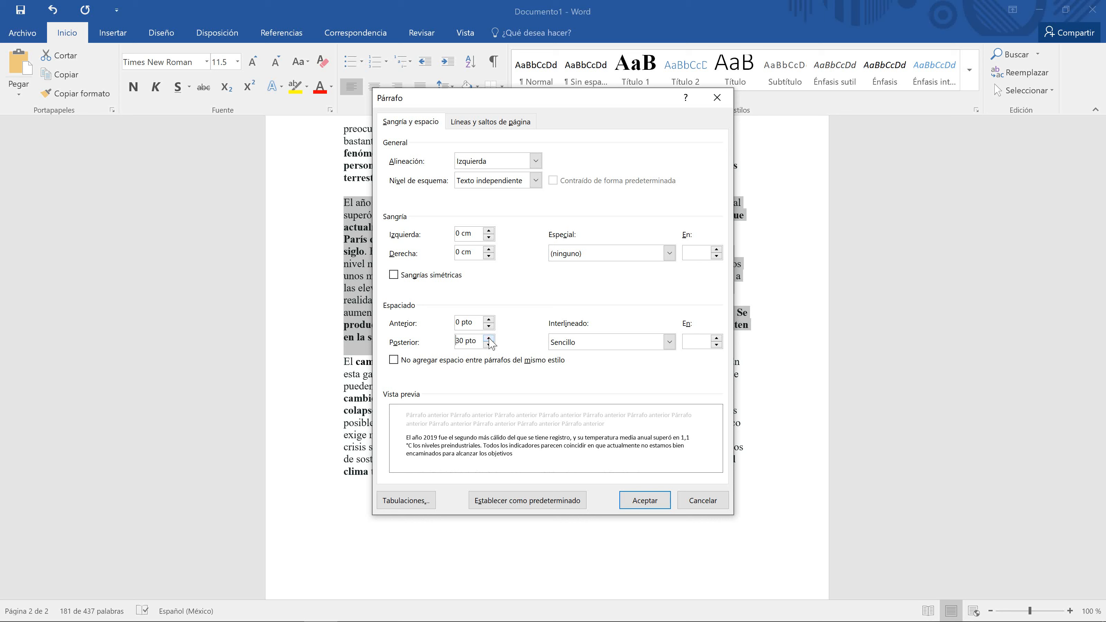
{"action": "left_click", "coordinate": [489, 339]}
{"action": "left_click", "coordinate": [489, 339]}
{"action": "left_click", "coordinate": [643, 500]}
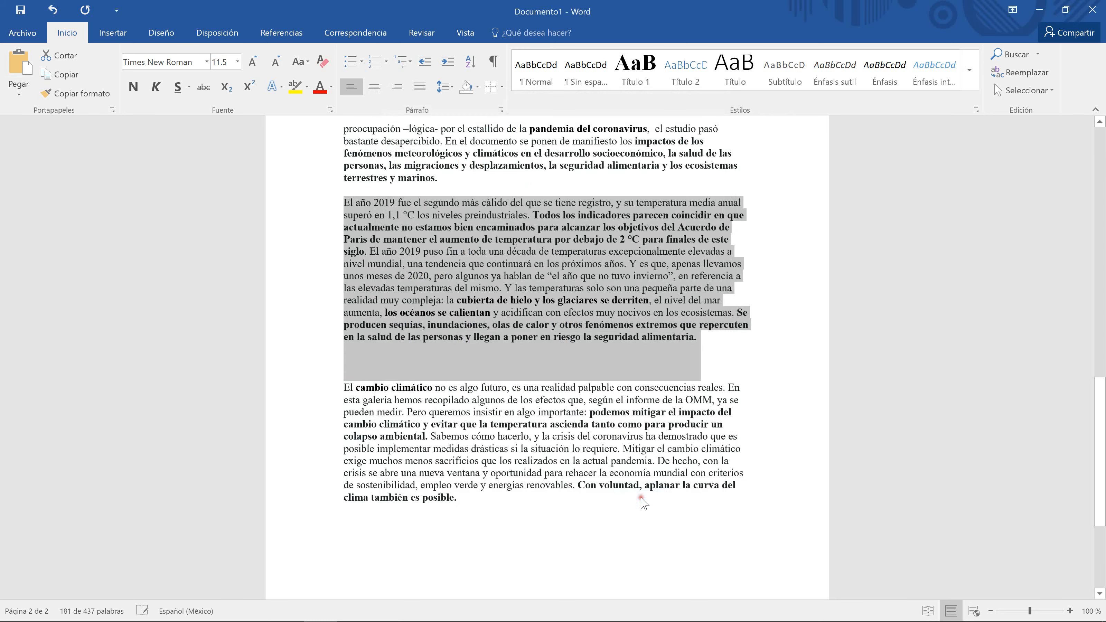
{"action": "left_click", "coordinate": [626, 372]}
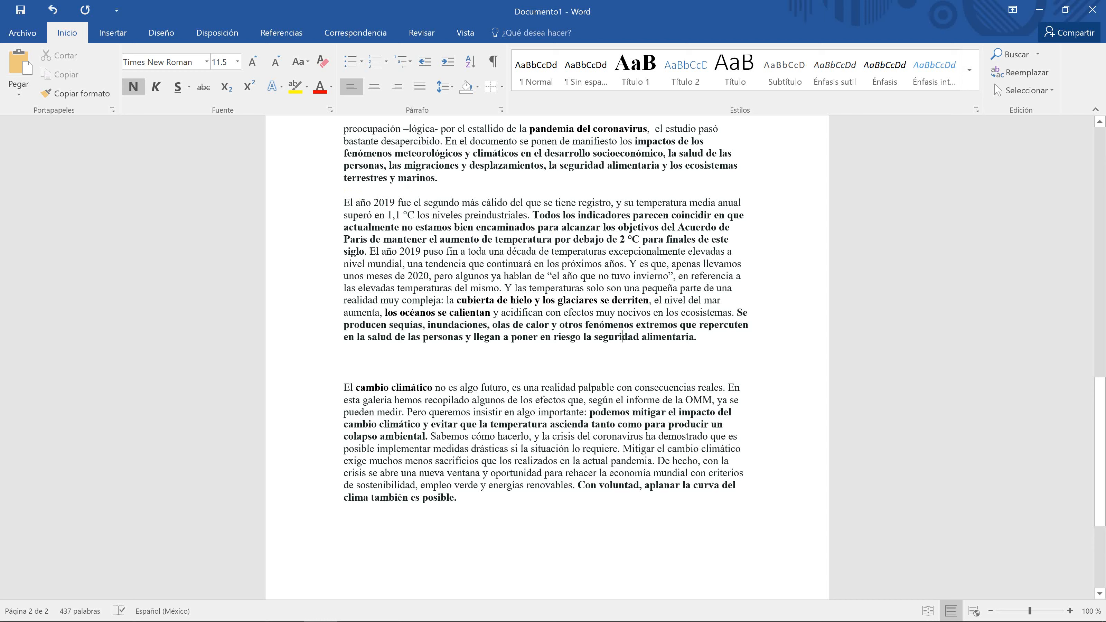
Step: Set 12 pt of spacing before the 'El año 2019' paragraph, then reselect it
{"action": "left_click_drag", "start_coordinate": [344, 203], "coordinate": [702, 336]}
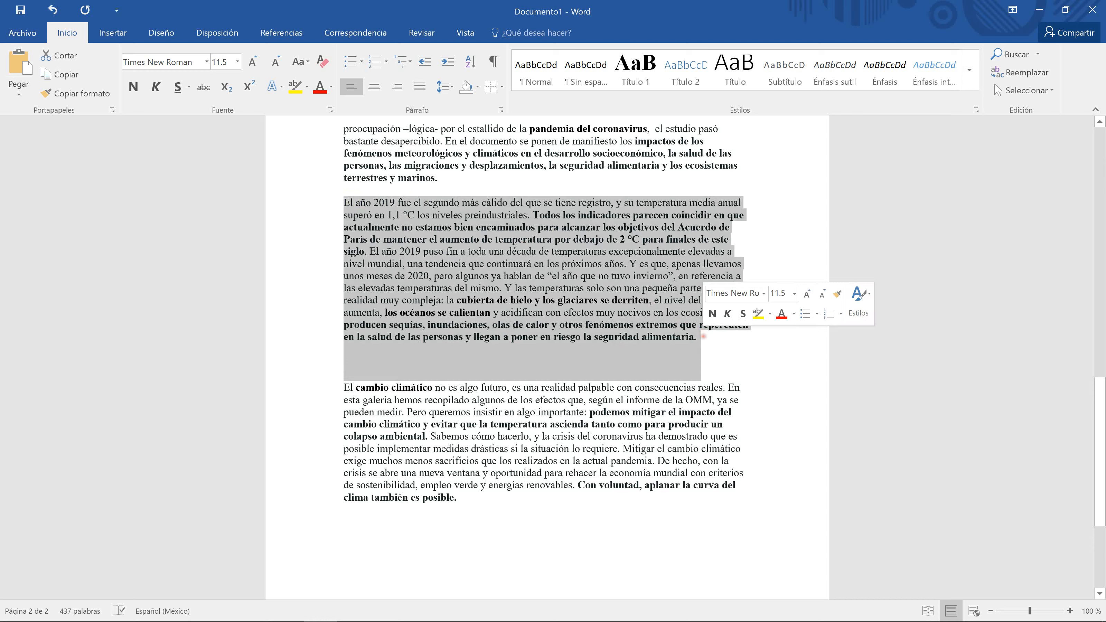
{"action": "left_click", "coordinate": [505, 113]}
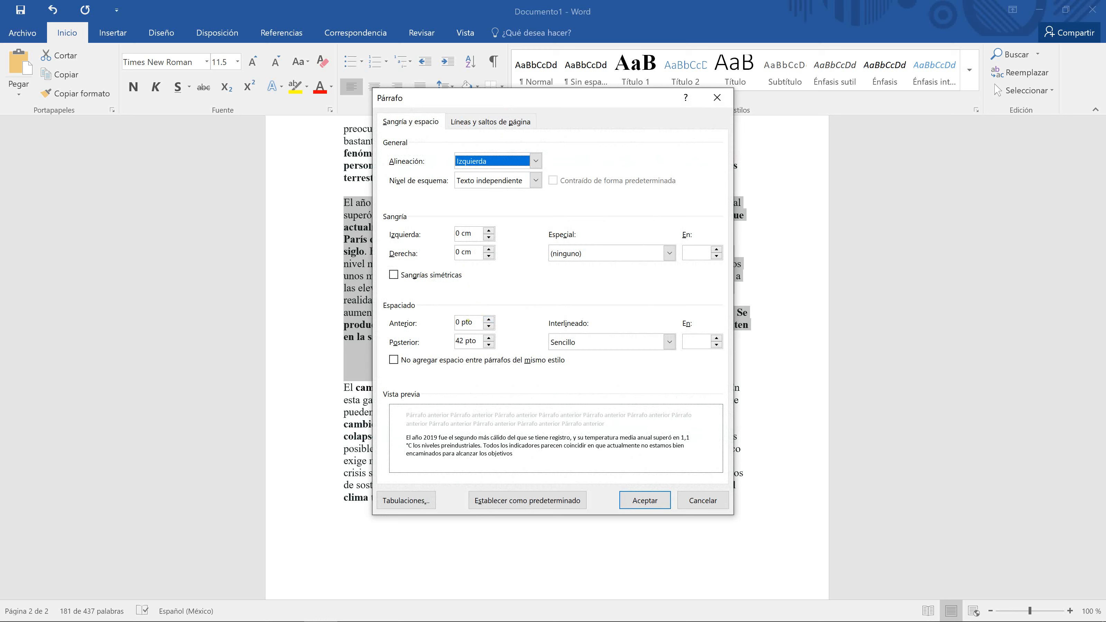
{"action": "left_click", "coordinate": [489, 326]}
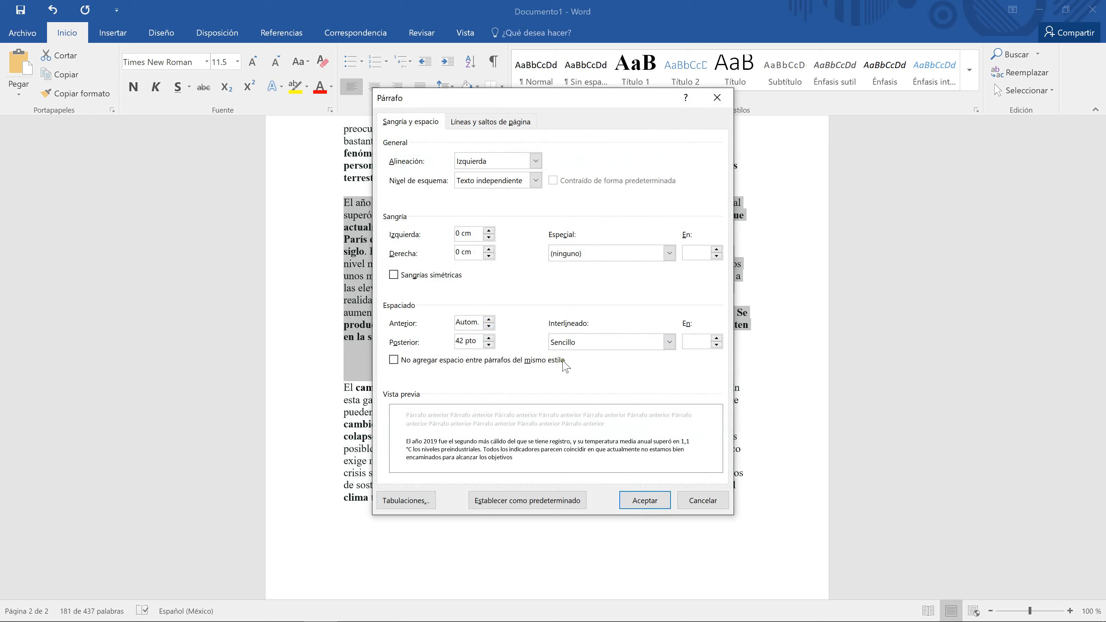
{"action": "left_click", "coordinate": [489, 319]}
{"action": "left_click", "coordinate": [489, 319]}
{"action": "left_click", "coordinate": [489, 319]}
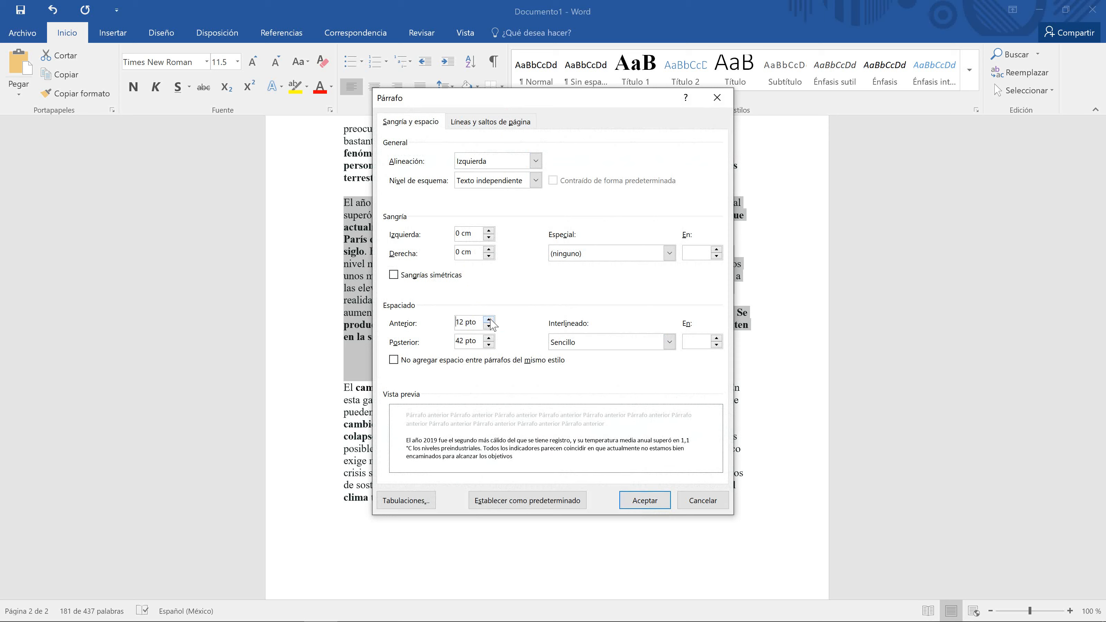
{"action": "left_click", "coordinate": [638, 501]}
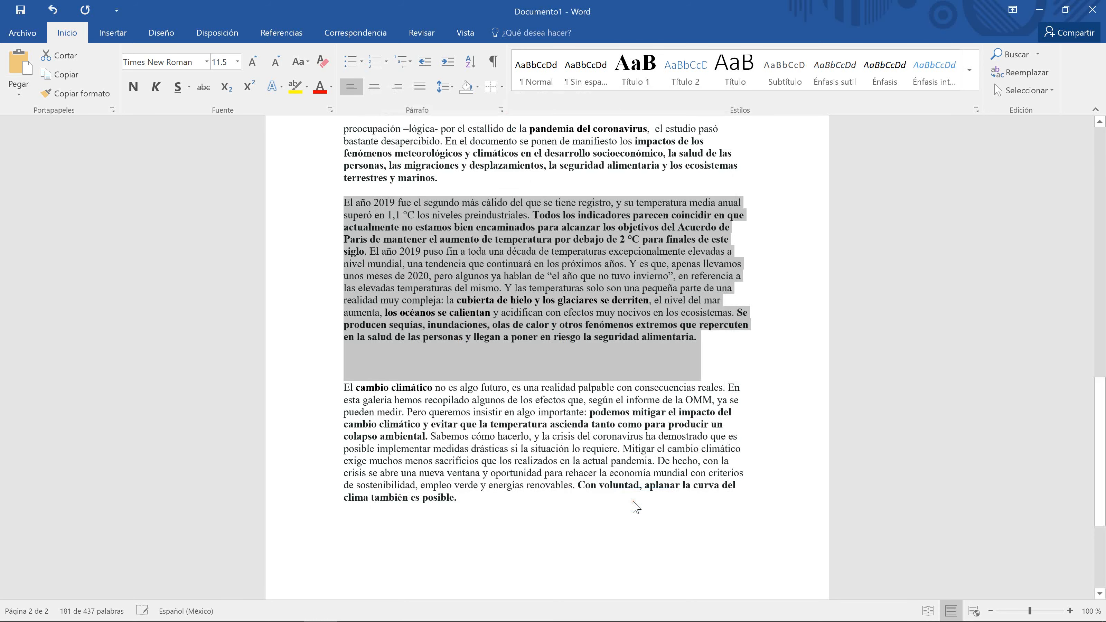
{"action": "left_click", "coordinate": [465, 215]}
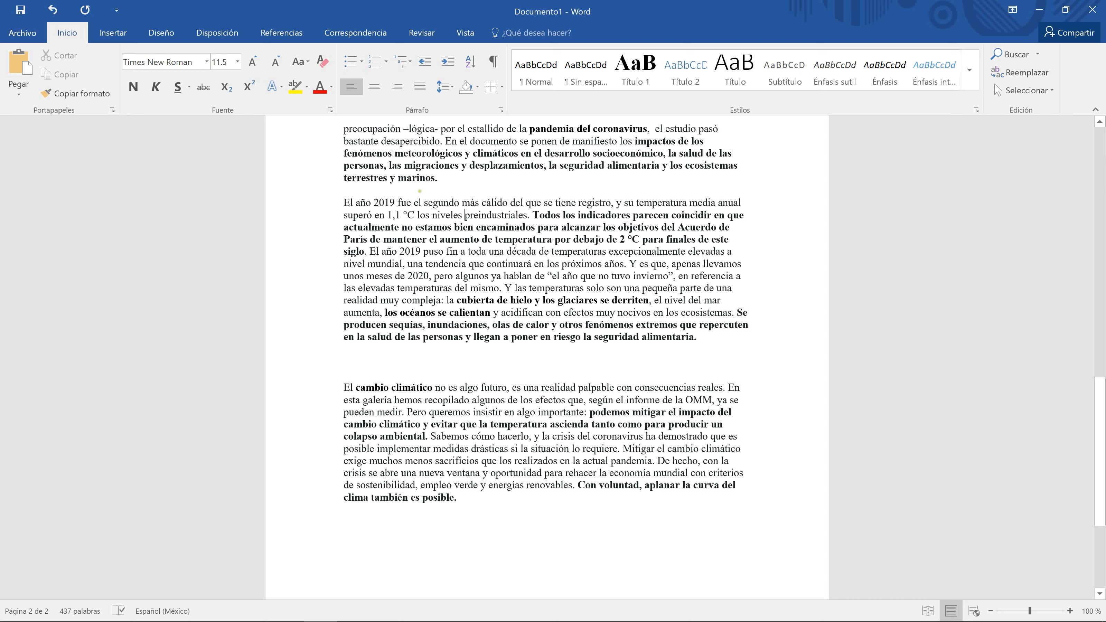
{"action": "left_click_drag", "start_coordinate": [344, 202], "coordinate": [699, 375]}
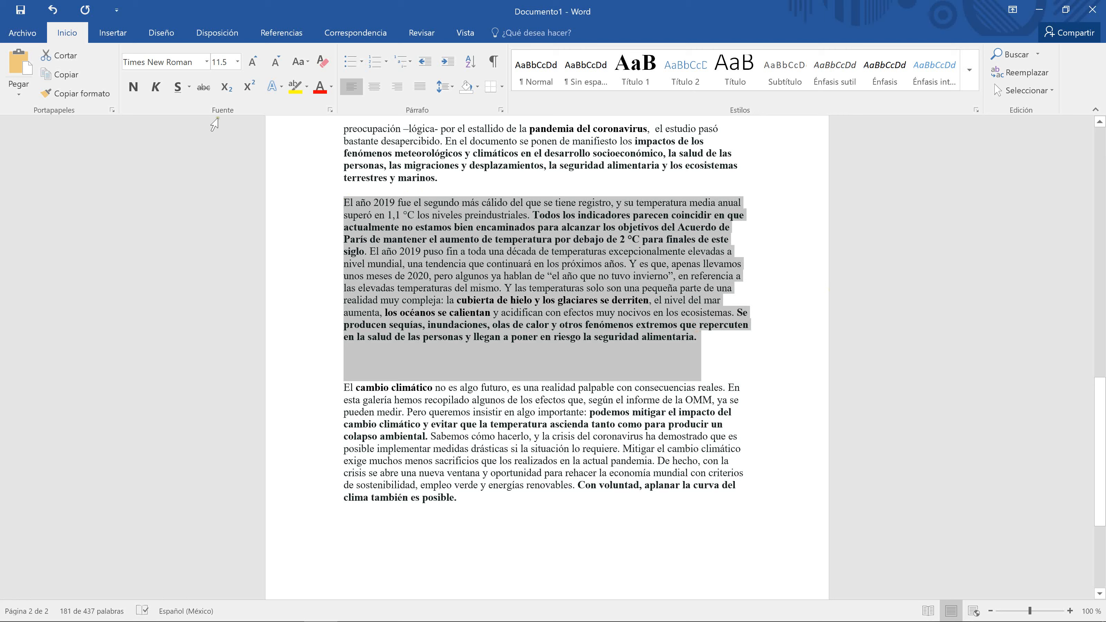
Step: Raise the paragraph's Después spacing to 96 pt on the Disposición tab
{"action": "left_click", "coordinate": [206, 42]}
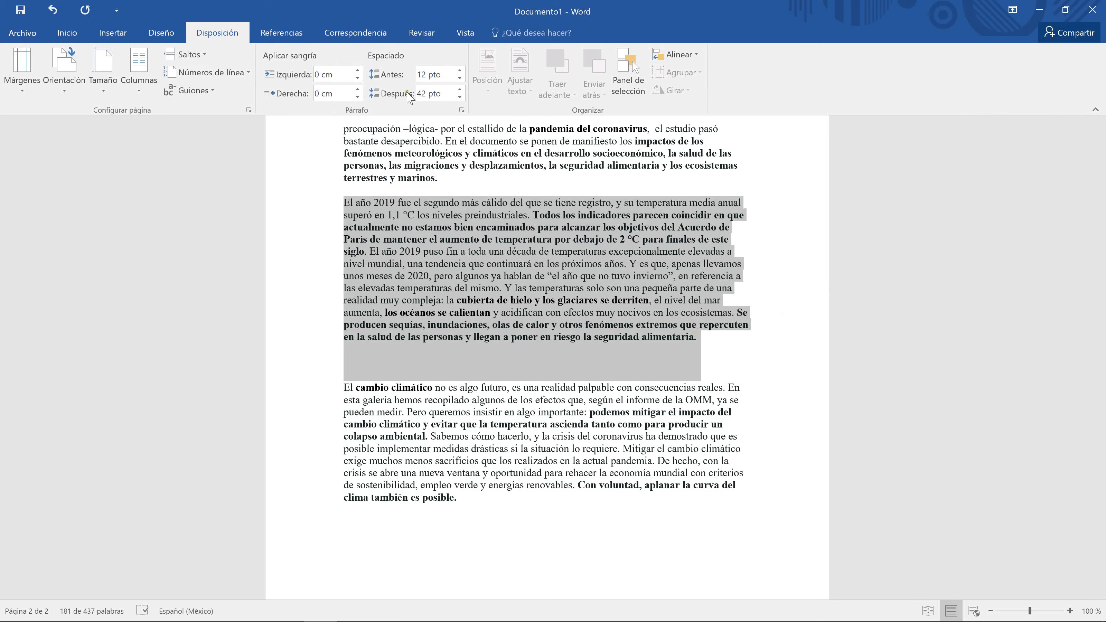
{"action": "left_click", "coordinate": [460, 89]}
{"action": "left_click", "coordinate": [460, 90]}
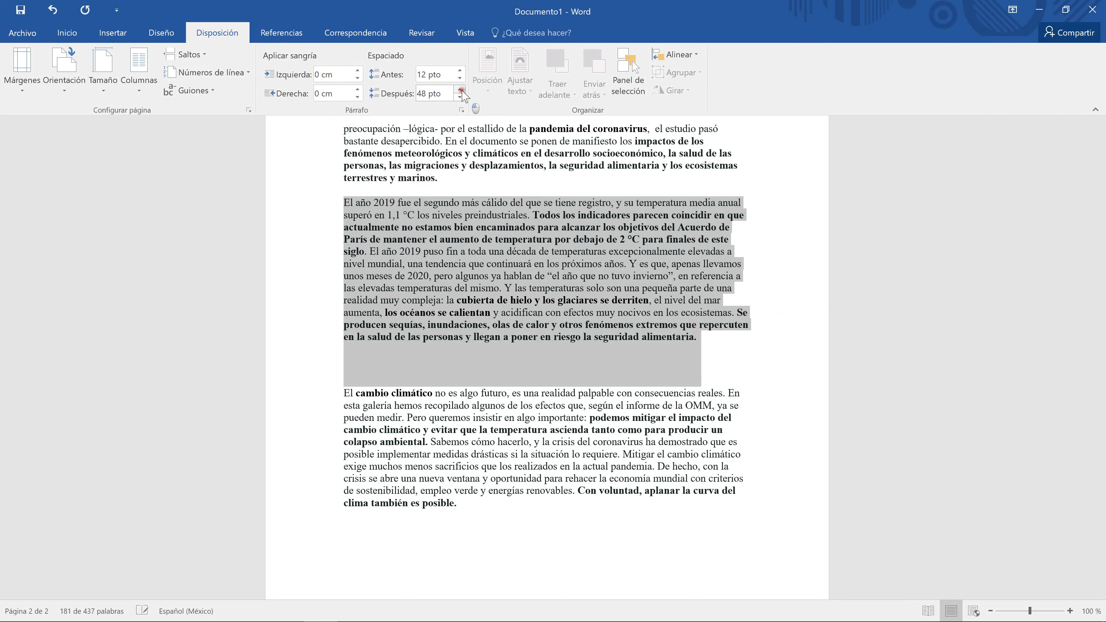
{"action": "left_click", "coordinate": [460, 89]}
{"action": "left_click", "coordinate": [460, 90]}
{"action": "left_click", "coordinate": [460, 89]}
{"action": "left_click", "coordinate": [460, 89]}
{"action": "left_click", "coordinate": [460, 89]}
{"action": "left_click", "coordinate": [461, 90]}
{"action": "left_click", "coordinate": [460, 89]}
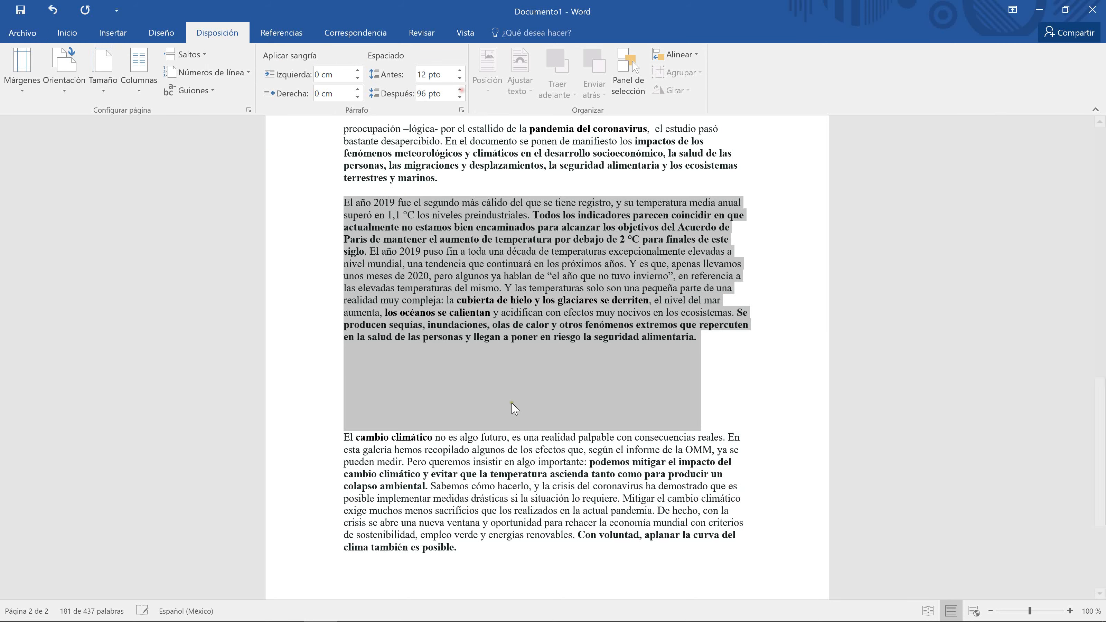
{"action": "left_click", "coordinate": [513, 401]}
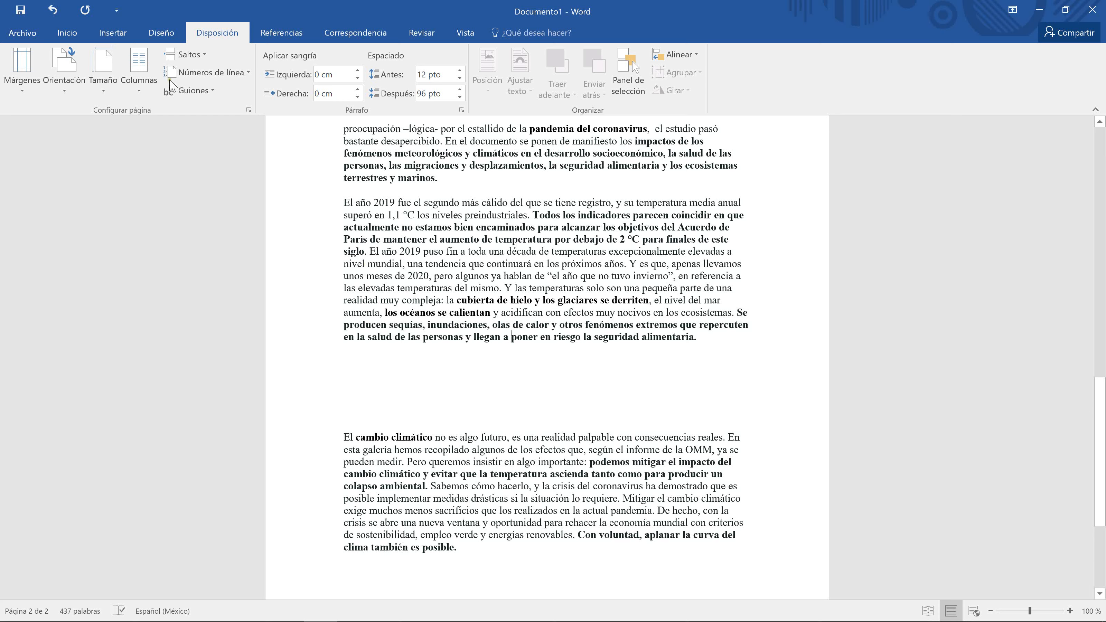
Step: Try Sin espaciado and Título 1 on the 'El año 2019' paragraph, then settle on Normal
{"action": "left_click", "coordinate": [68, 33]}
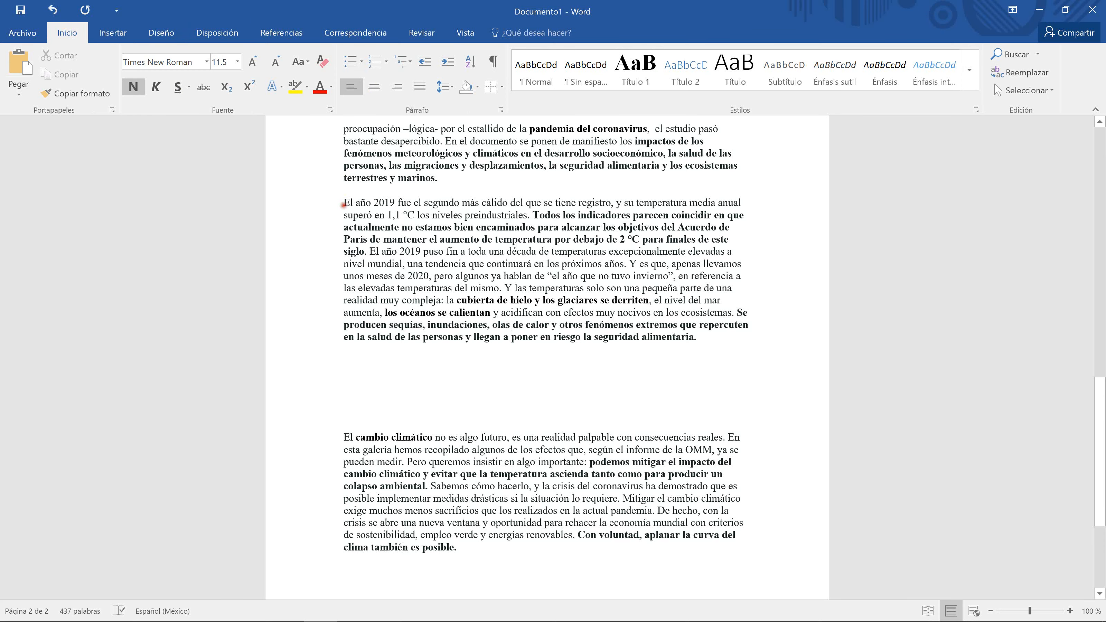
{"action": "left_click_drag", "start_coordinate": [343, 203], "coordinate": [701, 345]}
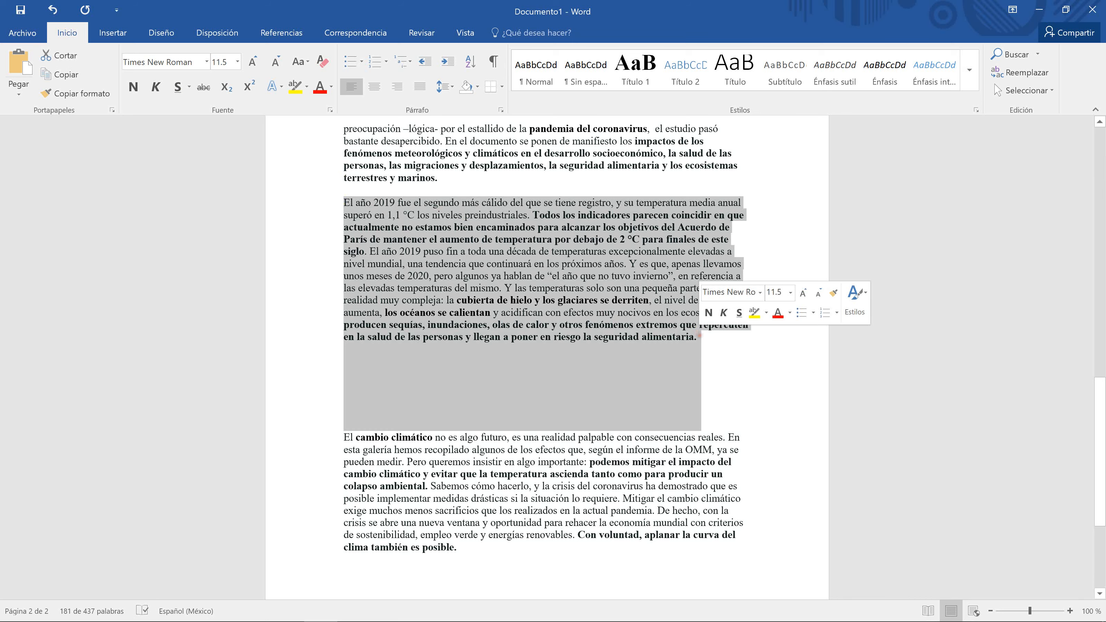
{"action": "left_click", "coordinate": [611, 216]}
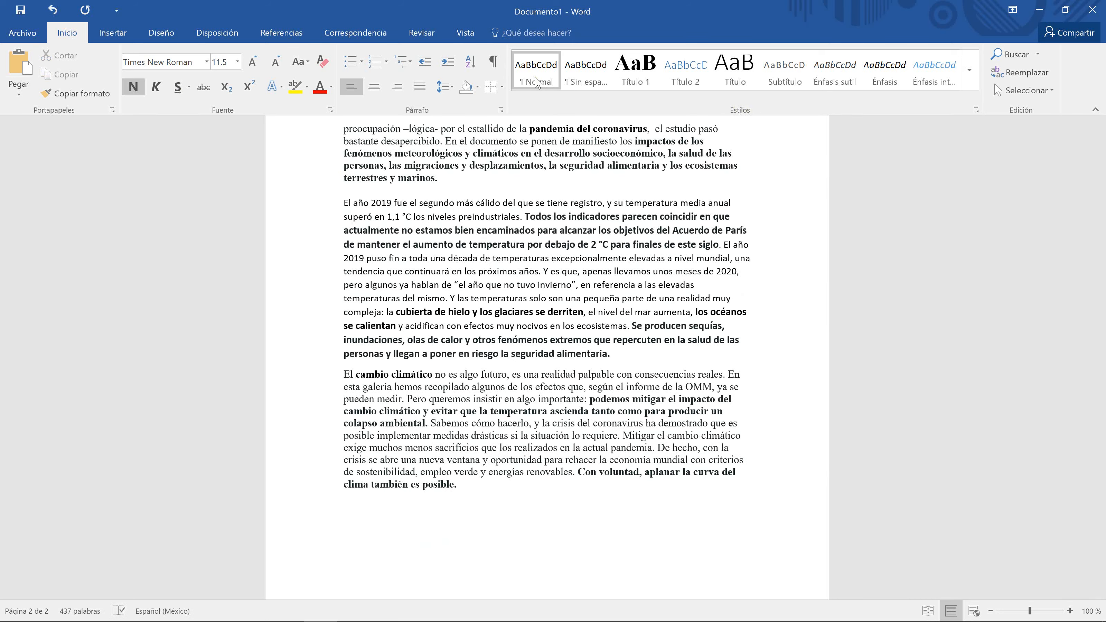
{"action": "left_click", "coordinate": [579, 87]}
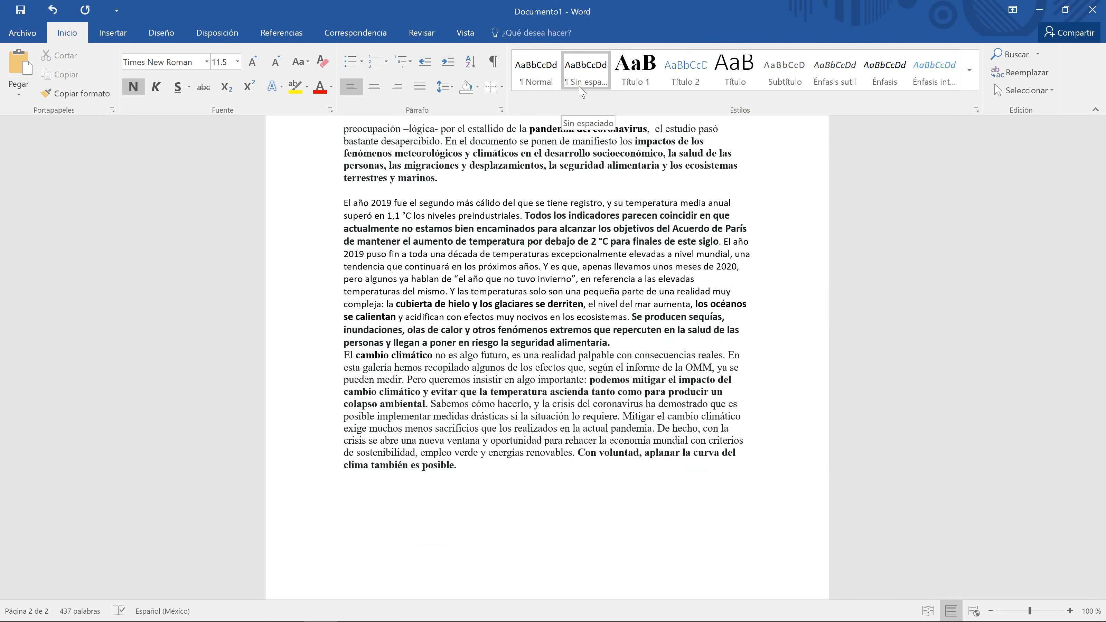
{"action": "left_click", "coordinate": [574, 76]}
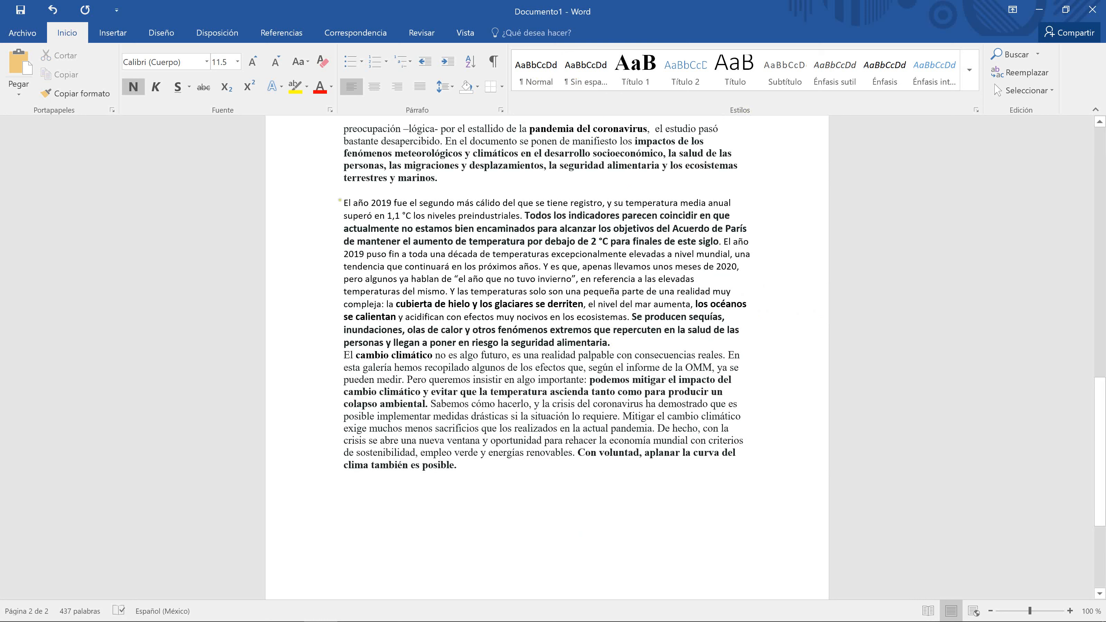
{"action": "left_click_drag", "start_coordinate": [341, 202], "coordinate": [624, 338]}
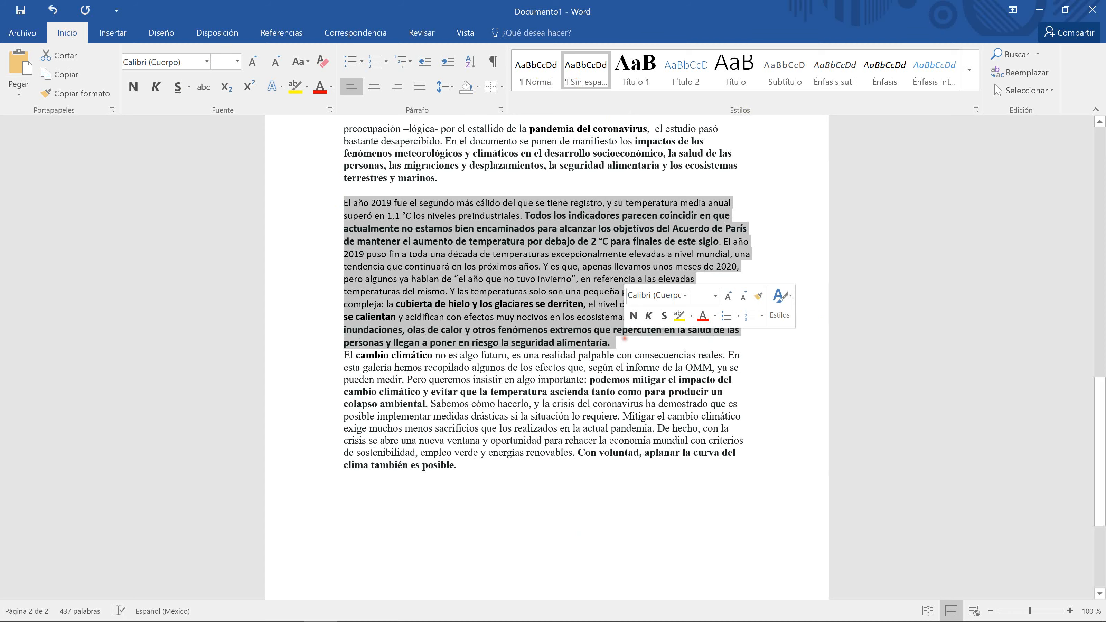
{"action": "left_click", "coordinate": [635, 70]}
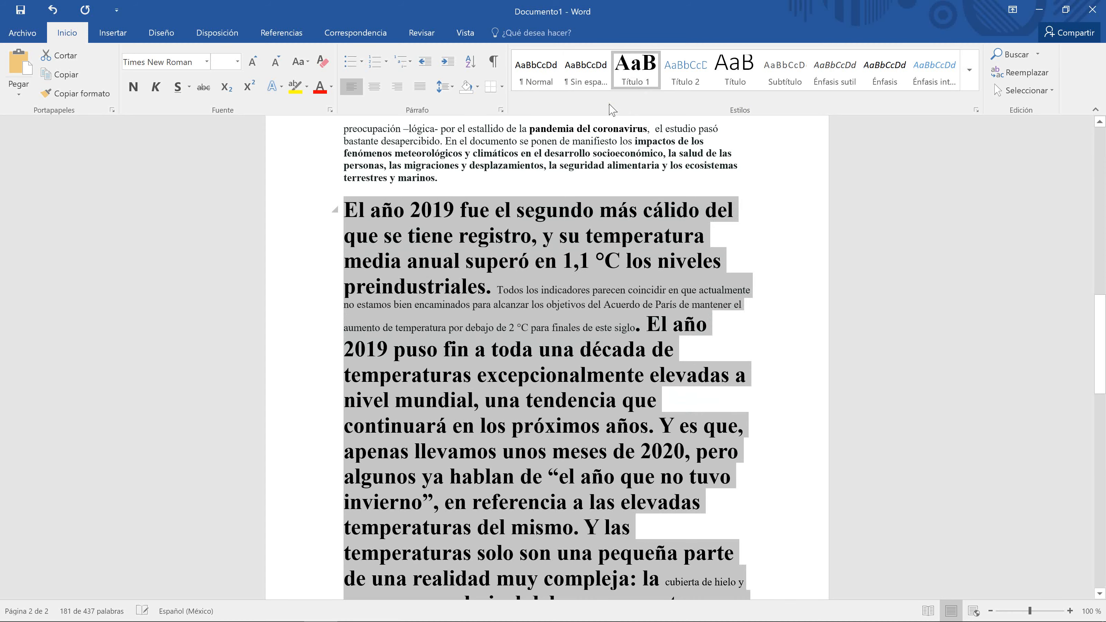
{"action": "left_click", "coordinate": [535, 80]}
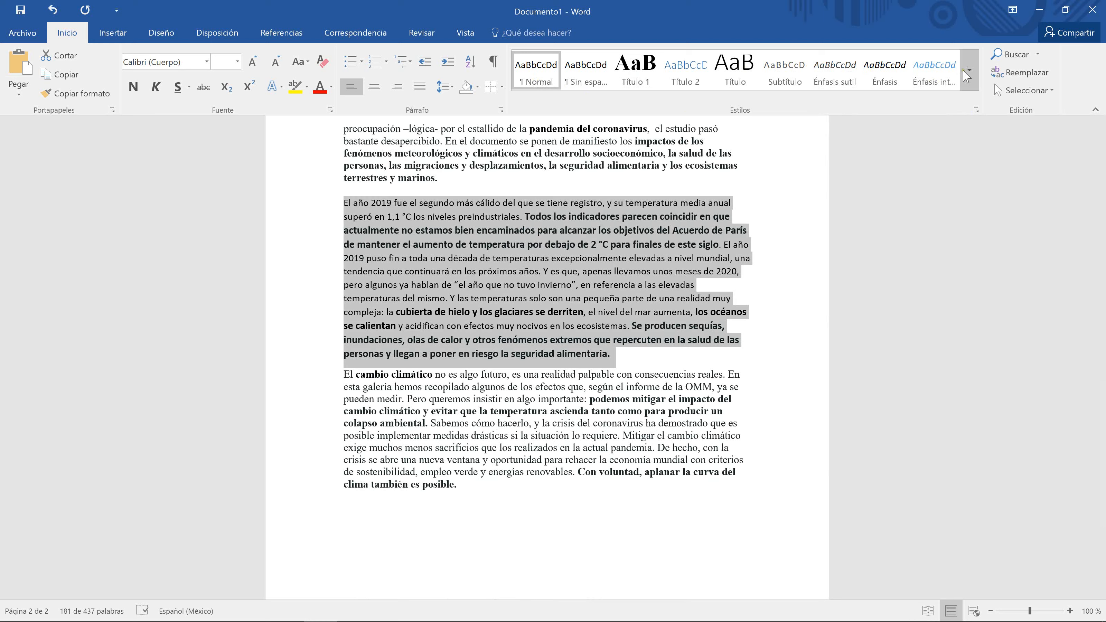
Step: Apply the Texto en negrita style to the 'El año 2019' paragraph from the Estilos pane
{"action": "left_click", "coordinate": [966, 77]}
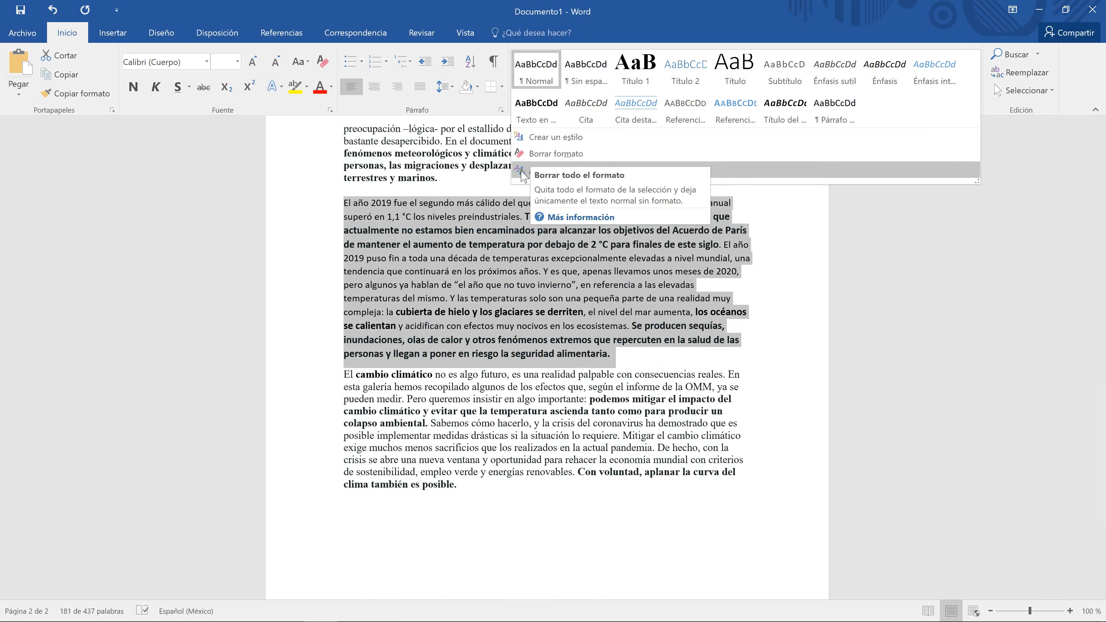
{"action": "left_click", "coordinate": [996, 245]}
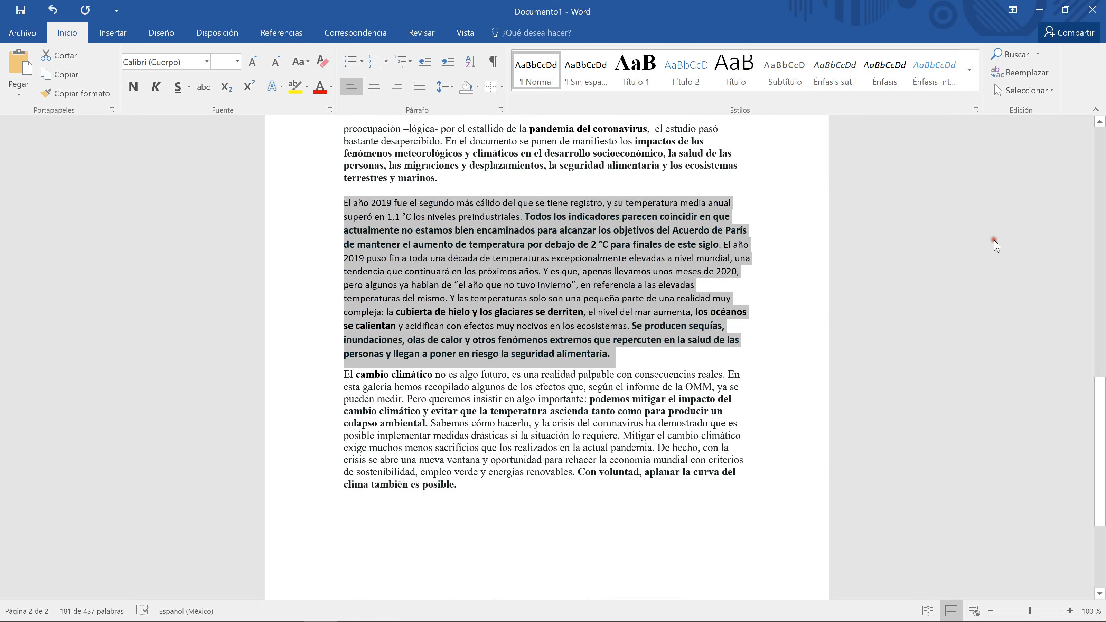
{"action": "left_click", "coordinate": [977, 110]}
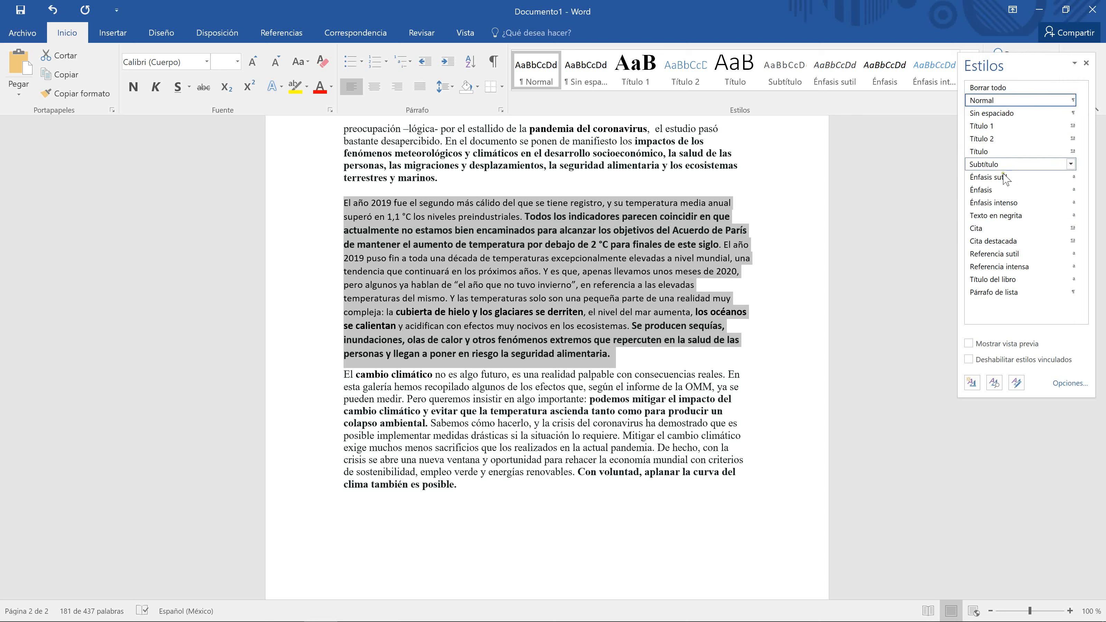
{"action": "left_click", "coordinate": [990, 218]}
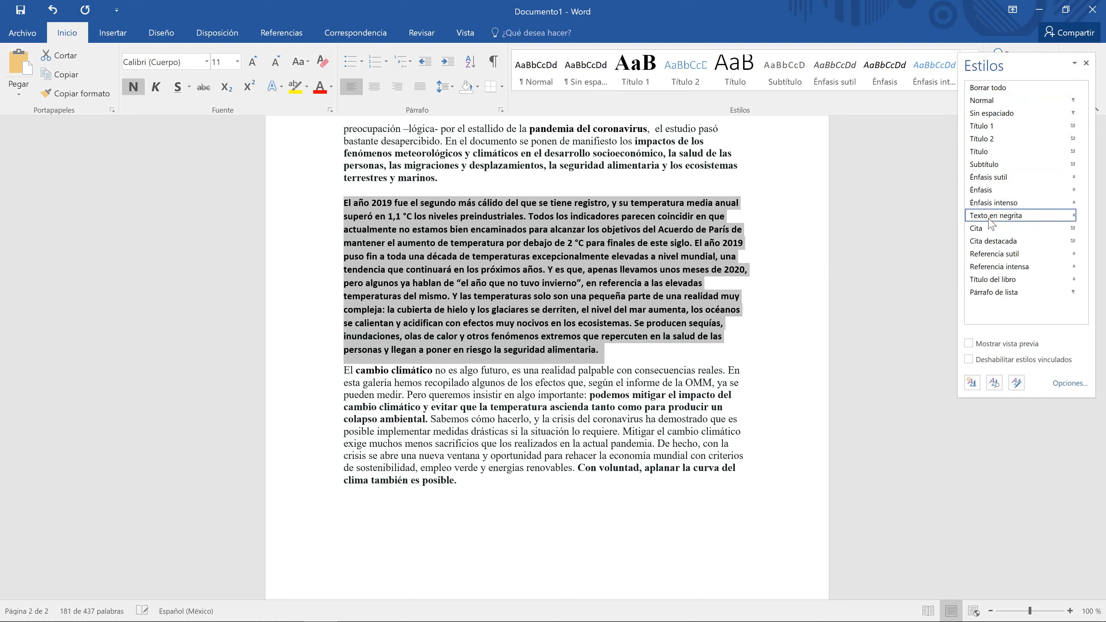
{"action": "left_click", "coordinate": [698, 349]}
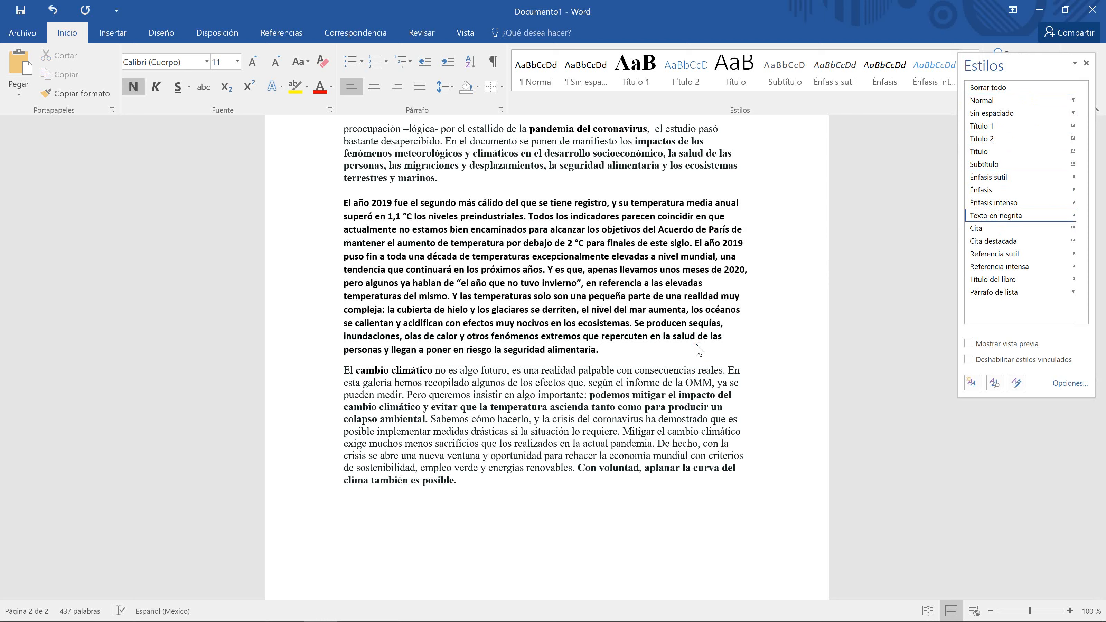
Step: Check the formatting of the bold and following paragraphs, then close the Estilos pane
{"action": "left_click", "coordinate": [667, 433]}
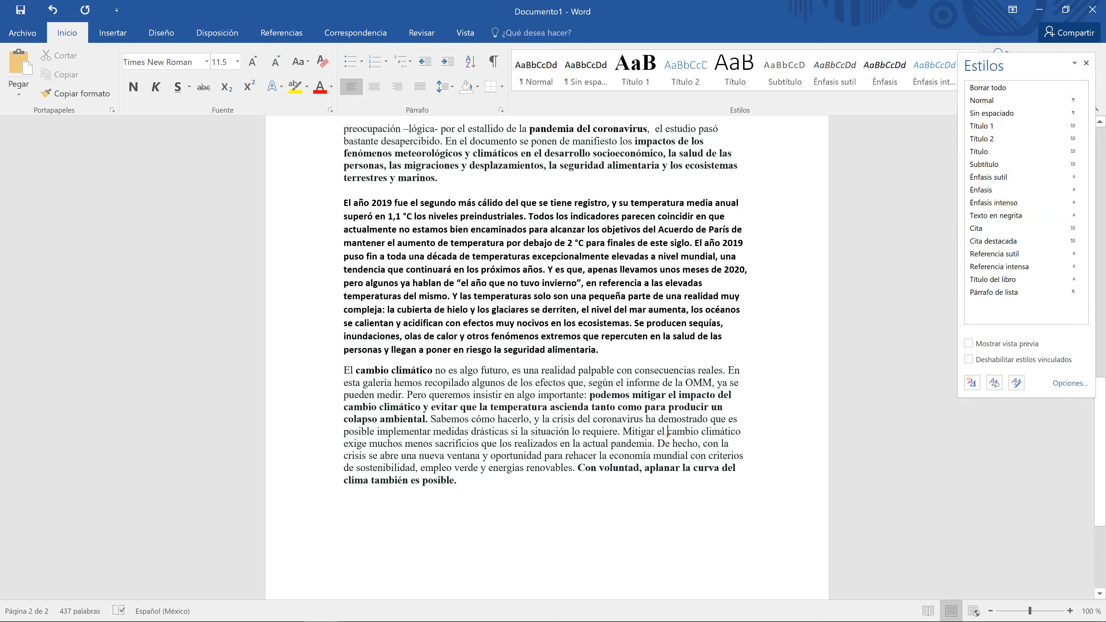
{"action": "left_click", "coordinate": [608, 325]}
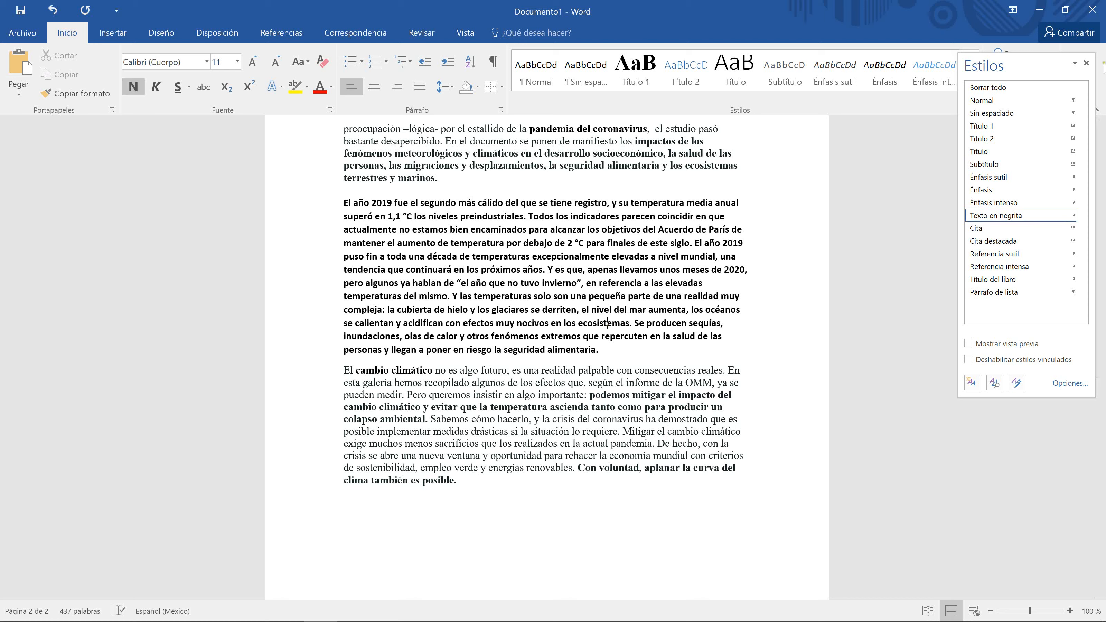
{"action": "left_click", "coordinate": [1086, 64]}
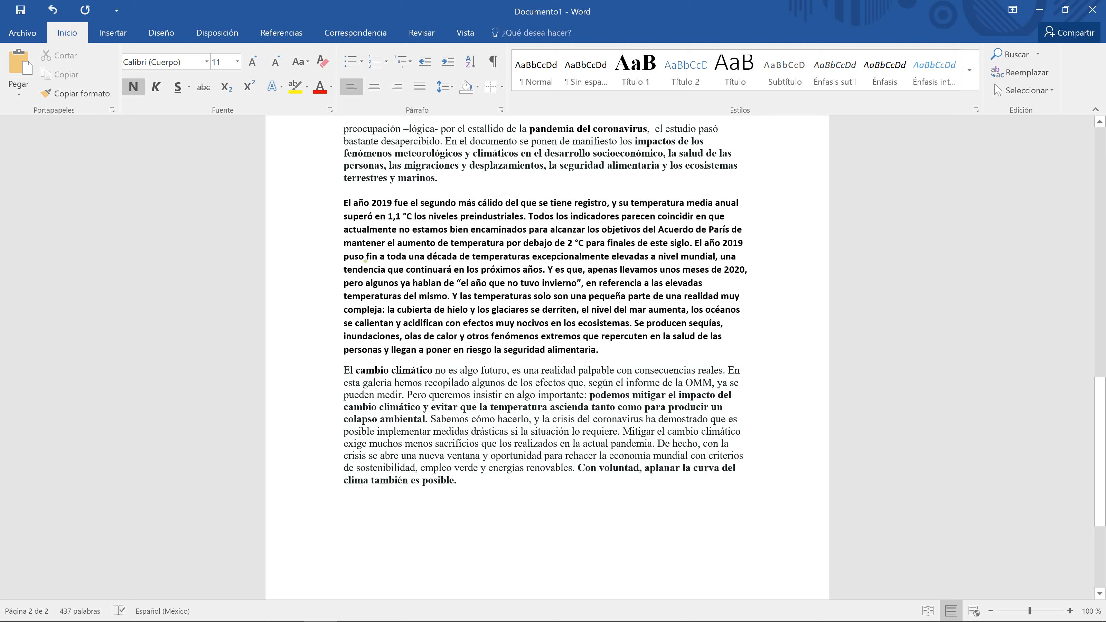
Step: Place the cursor in page 2's text right after 'el estudio pasó'
{"action": "scroll", "coordinate": [314, 227], "scroll_direction": "up", "scroll_amount": 10}
{"action": "scroll", "coordinate": [607, 513], "scroll_direction": "down", "scroll_amount": 6}
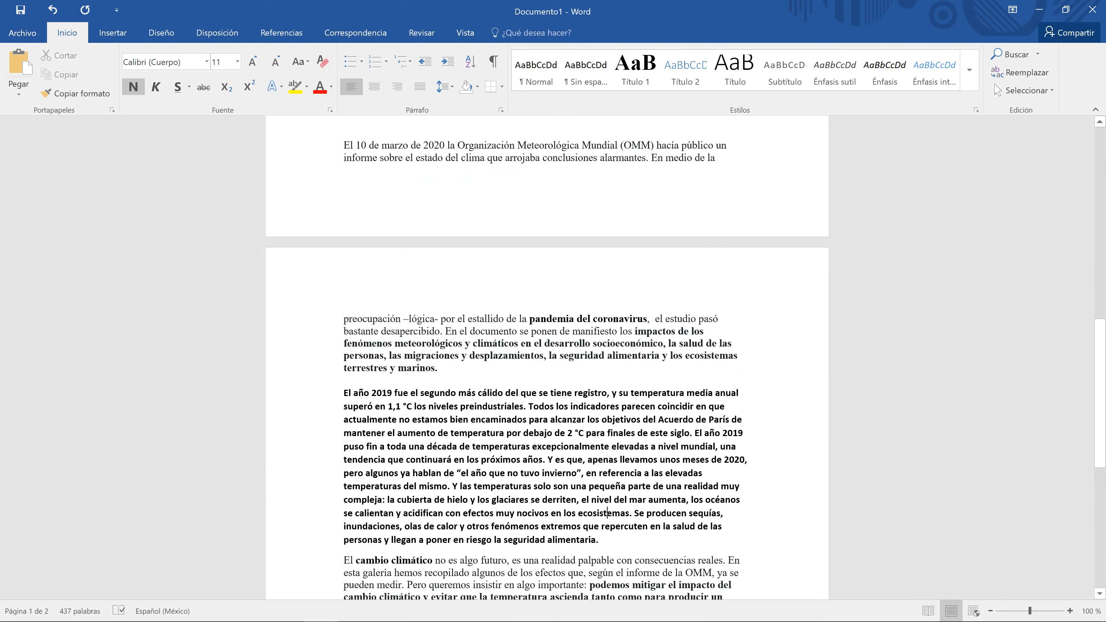
{"action": "left_click", "coordinate": [344, 395]}
{"action": "double_click", "coordinate": [346, 394]}
{"action": "left_click", "coordinate": [344, 406]}
{"action": "left_click", "coordinate": [769, 320]}
{"action": "left_click_drag", "start_coordinate": [769, 320], "coordinate": [794, 332]}
{"action": "left_click", "coordinate": [795, 332]}
{"action": "left_click", "coordinate": [716, 320]}
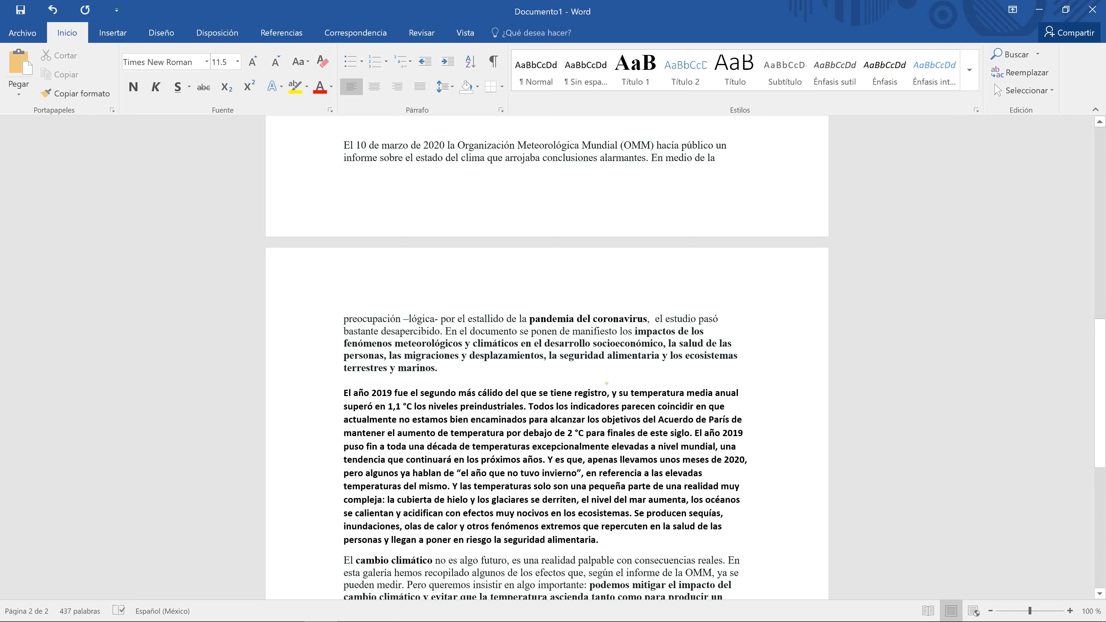
{"action": "scroll", "coordinate": [546, 358], "scroll_direction": "down", "scroll_amount": 3}
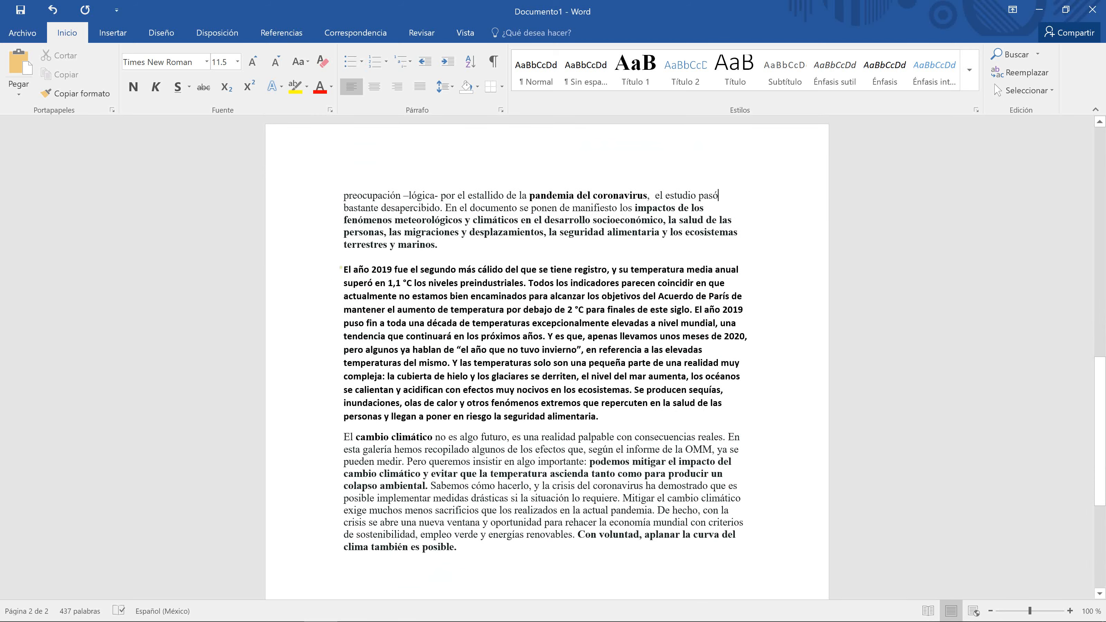
{"action": "left_click_drag", "start_coordinate": [340, 267], "coordinate": [601, 415]}
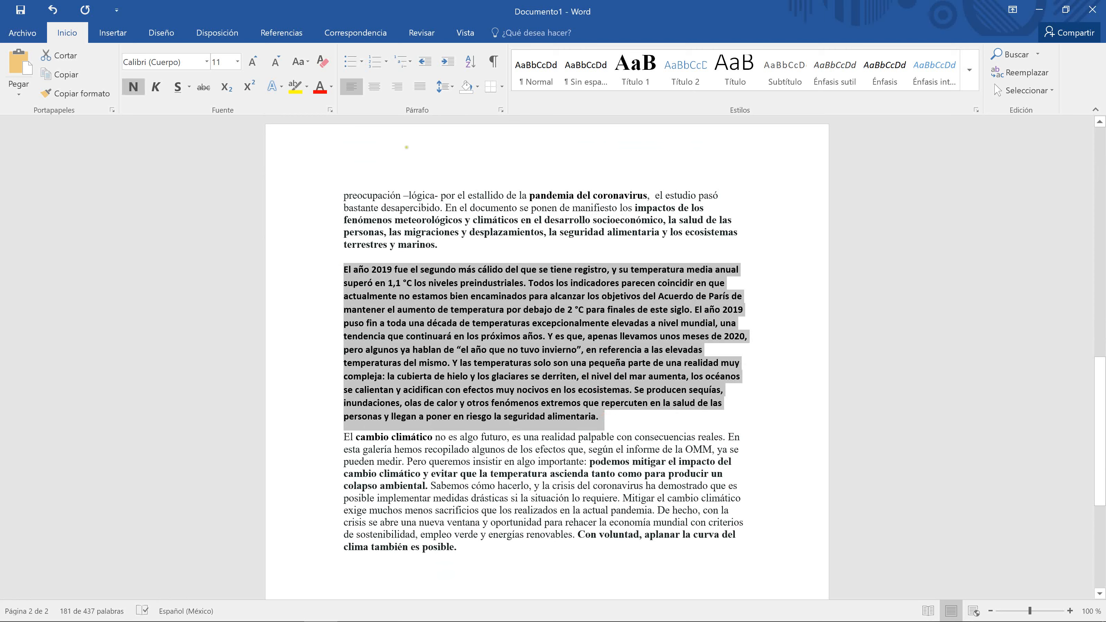
{"action": "left_click", "coordinate": [449, 61]}
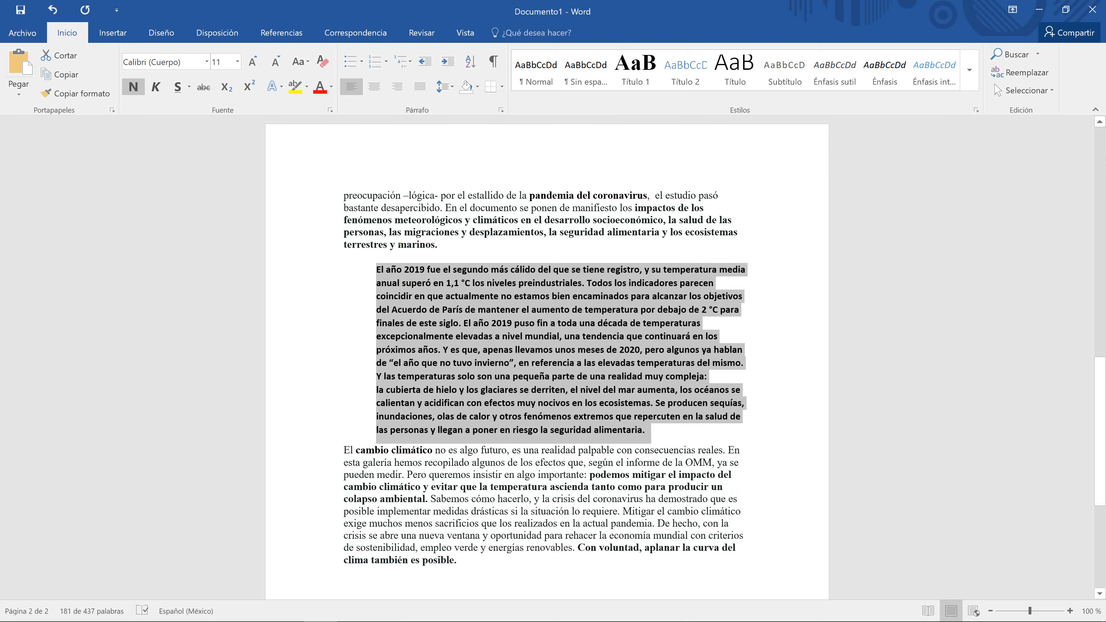
{"action": "left_click", "coordinate": [423, 63]}
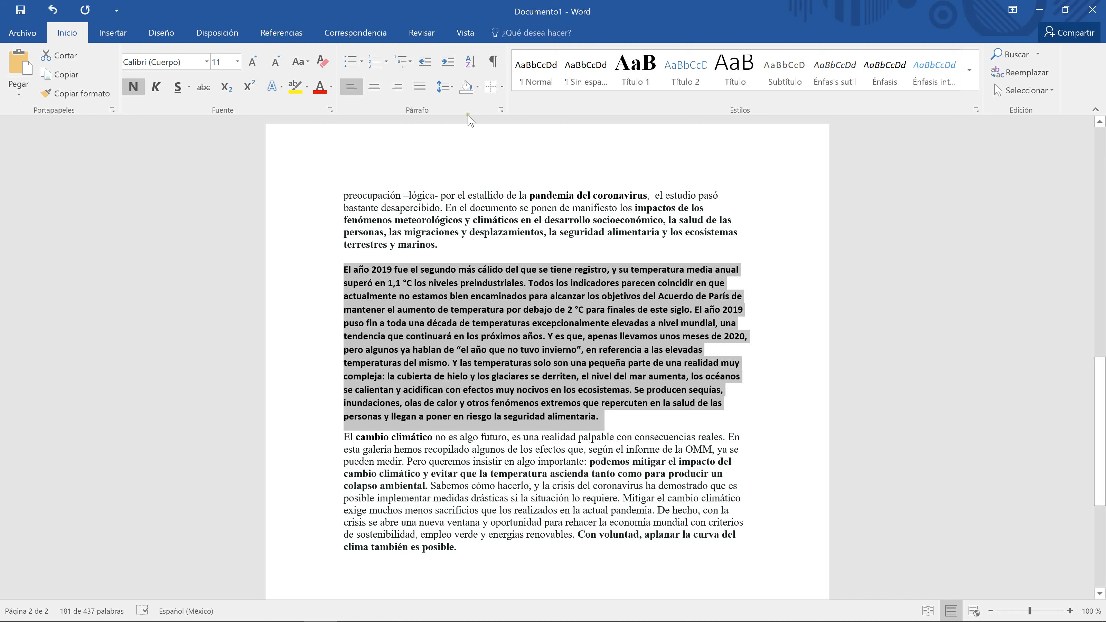
Step: Give the bold 2019 paragraph a 1.25 cm Primera línea indent
{"action": "left_click", "coordinate": [501, 112]}
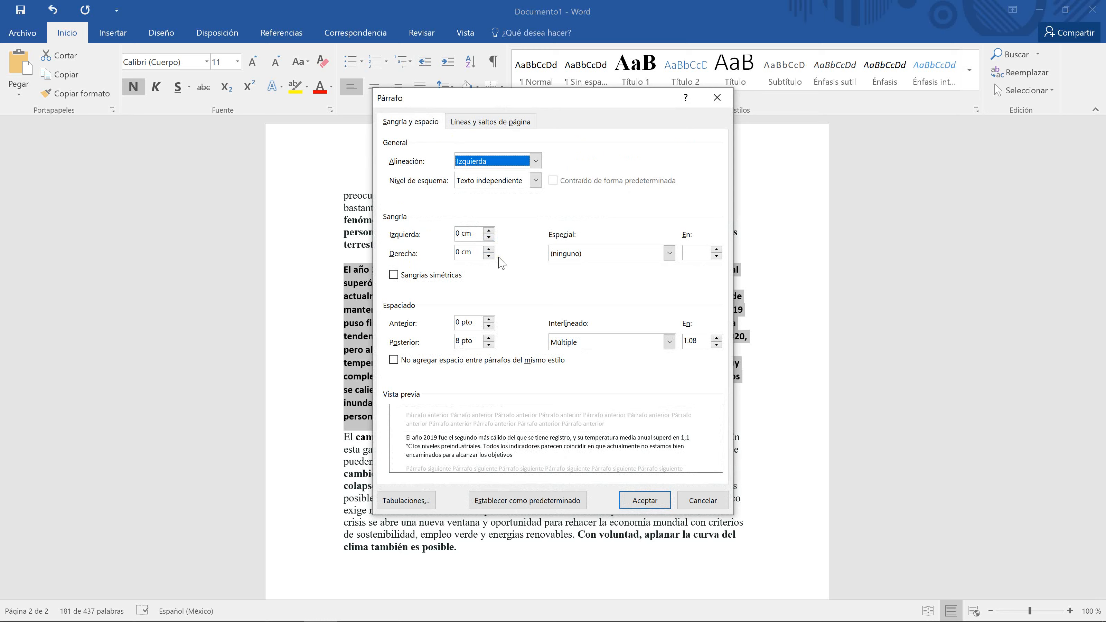
{"action": "left_click", "coordinate": [670, 253]}
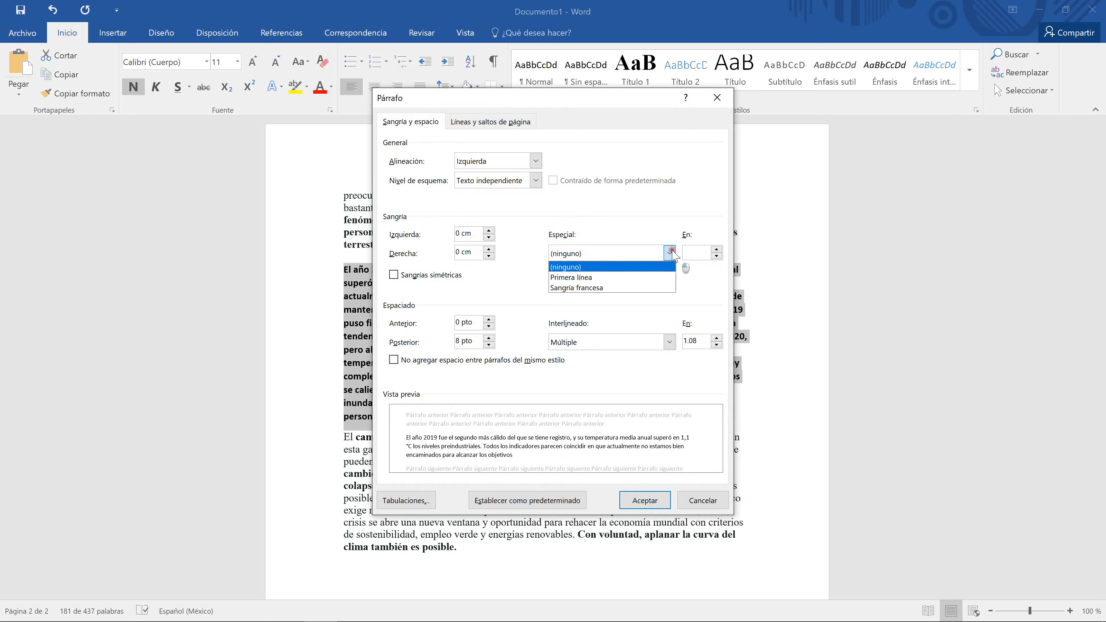
{"action": "left_click", "coordinate": [607, 277]}
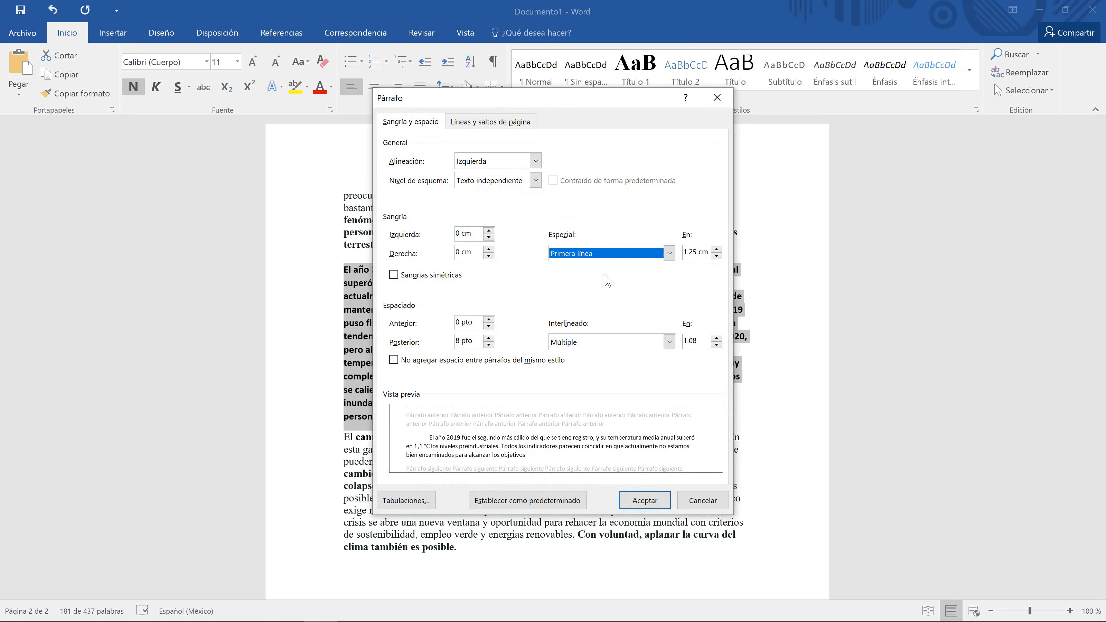
{"action": "left_click", "coordinate": [635, 500]}
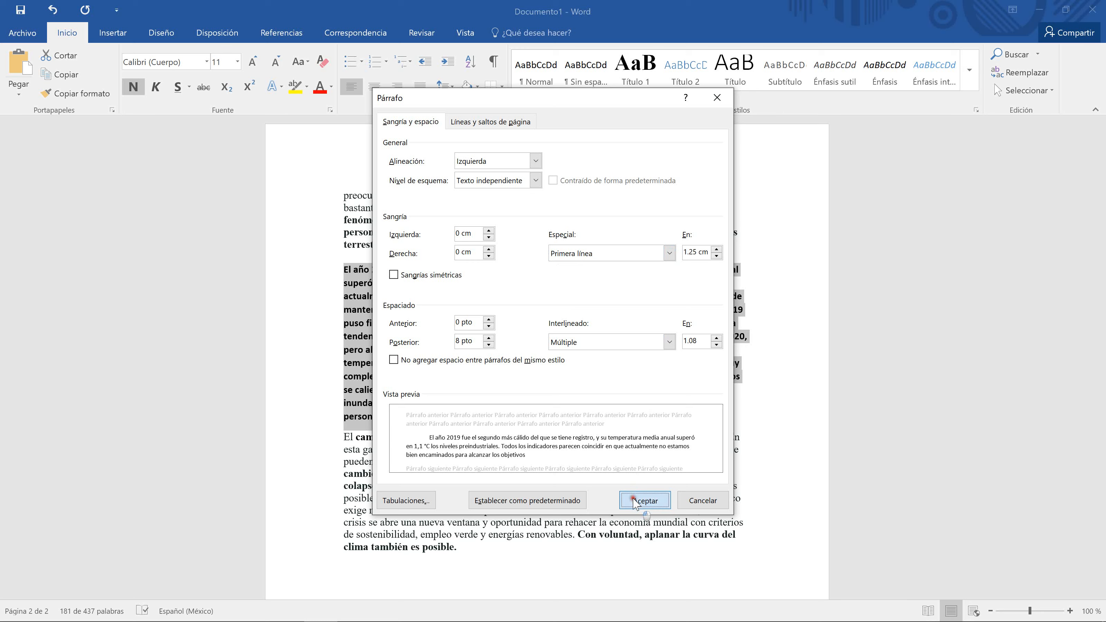
{"action": "left_click", "coordinate": [535, 378]}
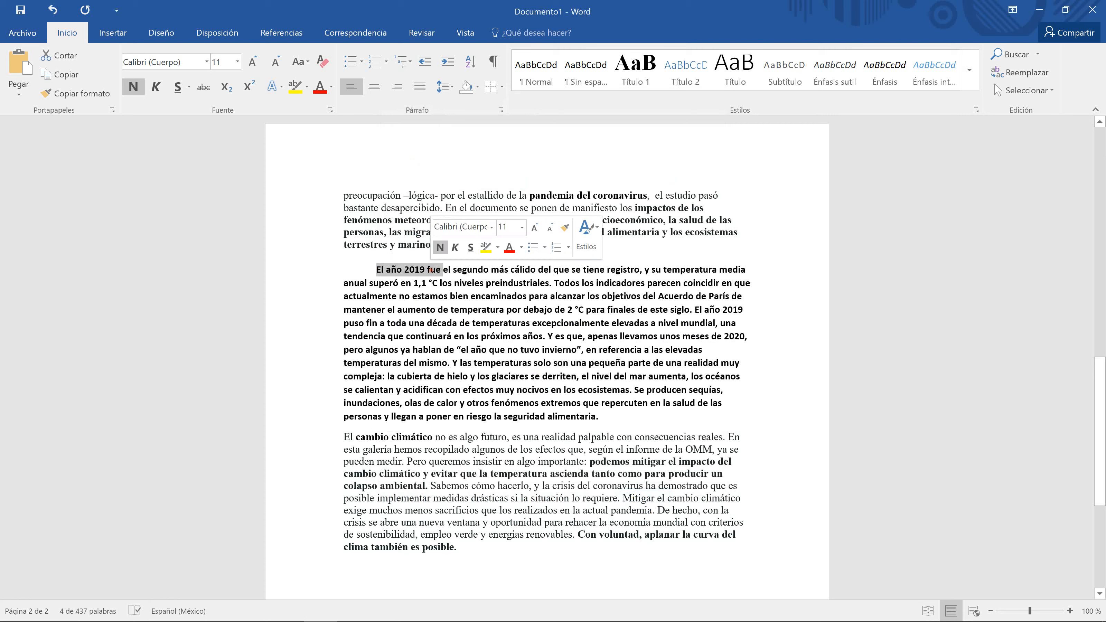
Step: Reselect the whole bold 2019 paragraph and reopen its Párrafo settings
{"action": "left_click", "coordinate": [425, 296]}
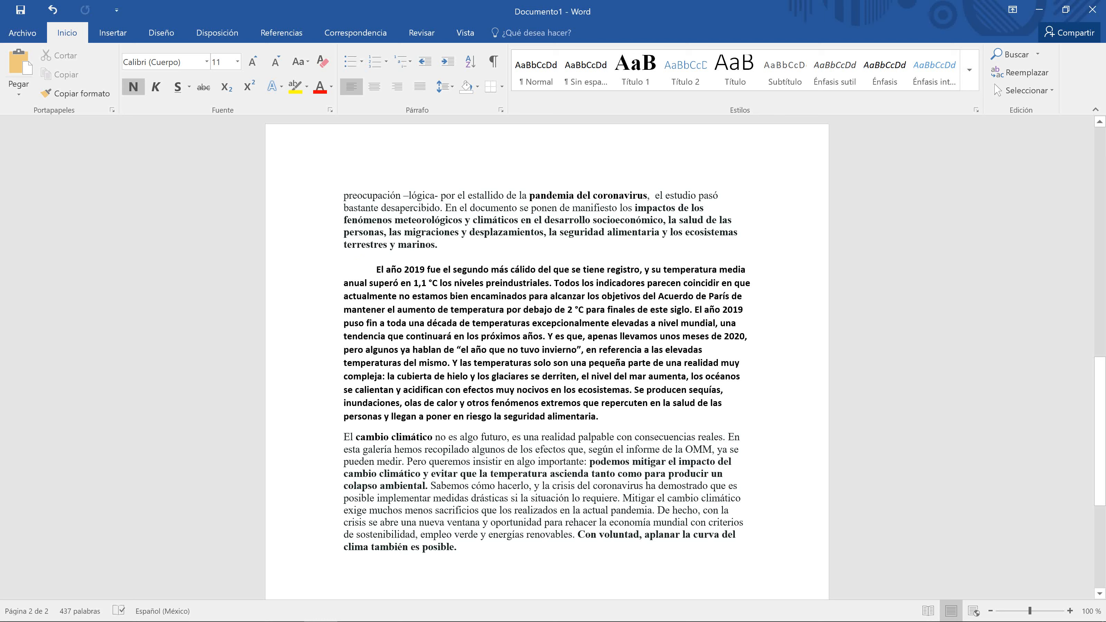
{"action": "left_click_drag", "start_coordinate": [369, 267], "coordinate": [604, 412]}
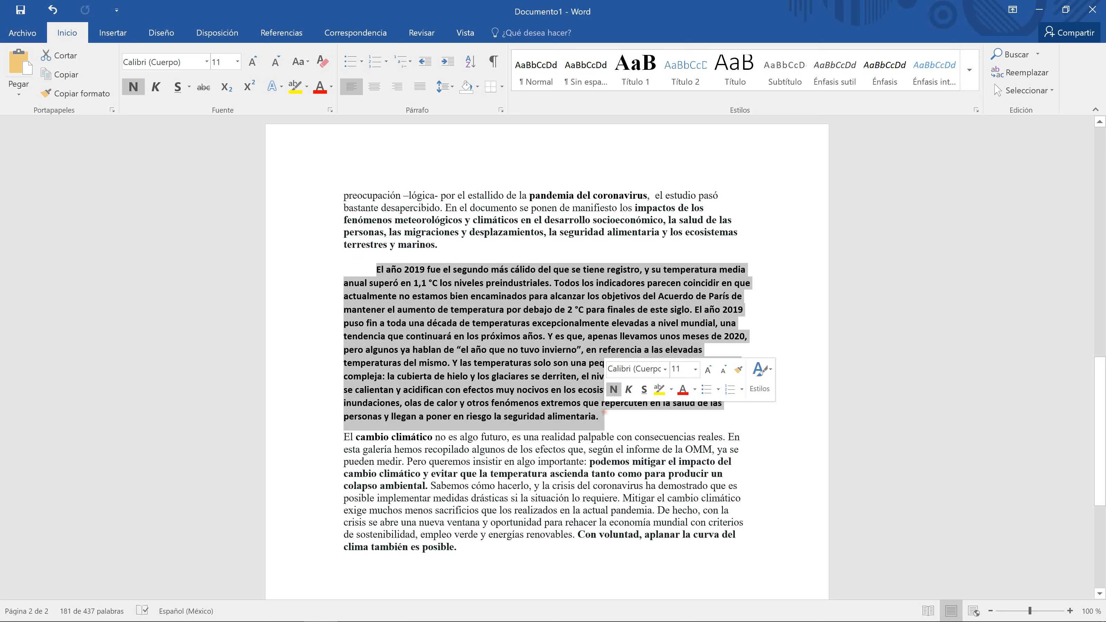
{"action": "left_click", "coordinate": [500, 110]}
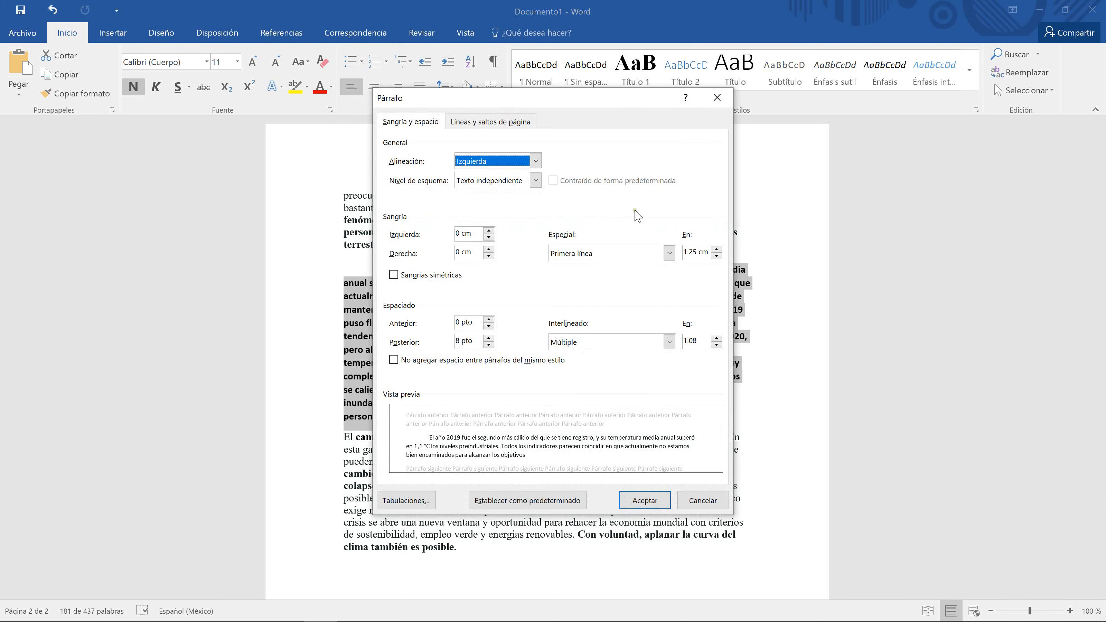
Step: Change the 2019 paragraph's special indent to Sangría francesa (hanging indent) and apply it
{"action": "left_click", "coordinate": [660, 259]}
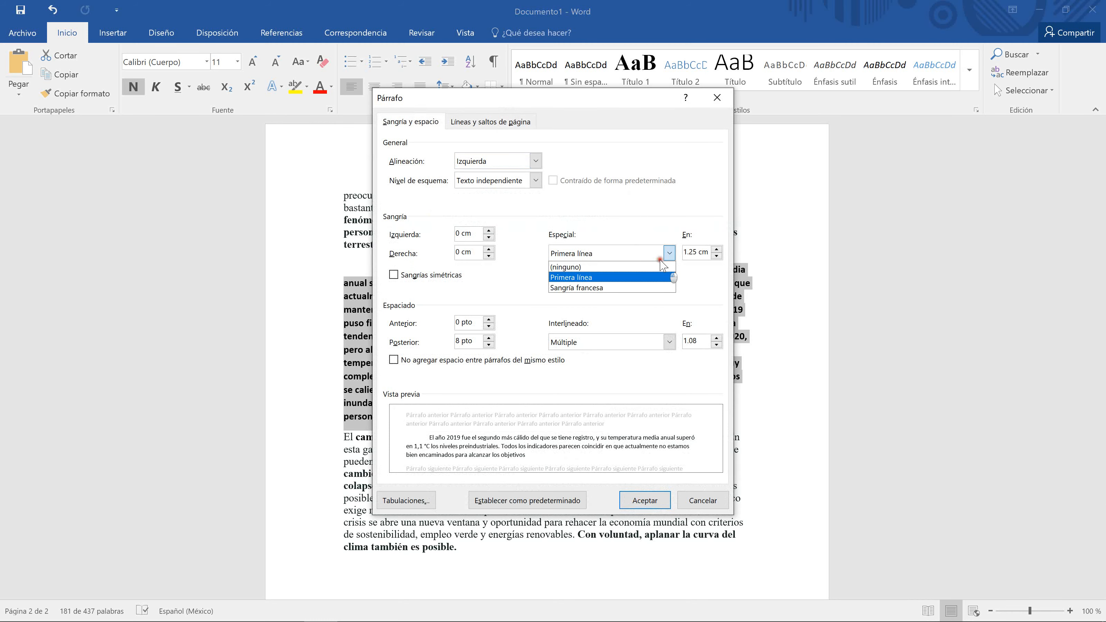
{"action": "left_click", "coordinate": [608, 288]}
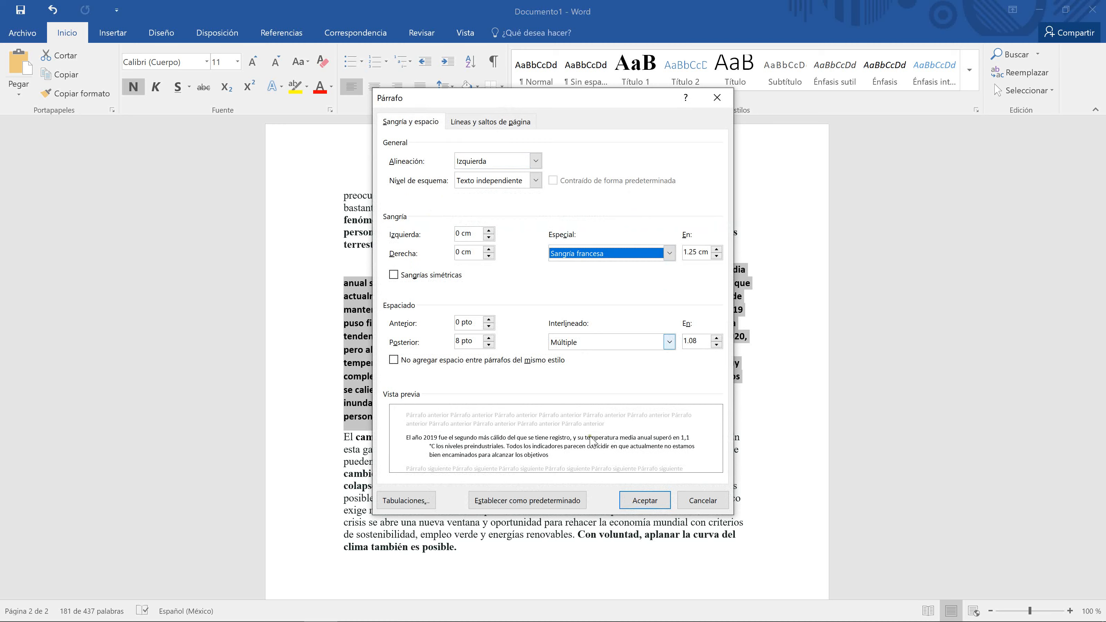
{"action": "left_click", "coordinate": [653, 504]}
{"action": "left_click", "coordinate": [445, 321]}
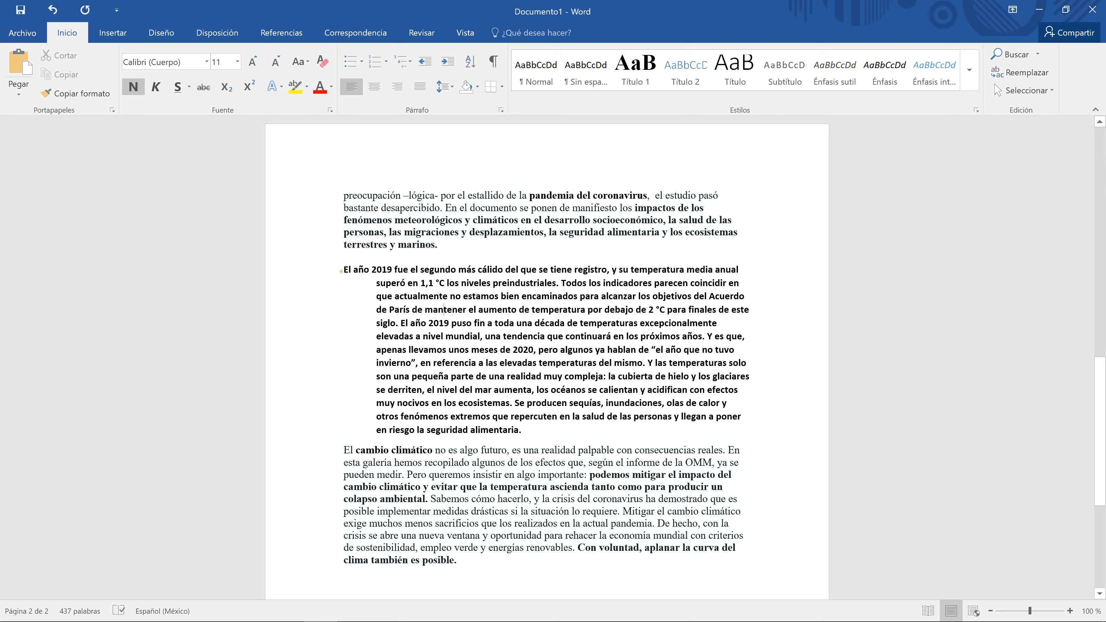
{"action": "left_click_drag", "start_coordinate": [344, 269], "coordinate": [538, 423]}
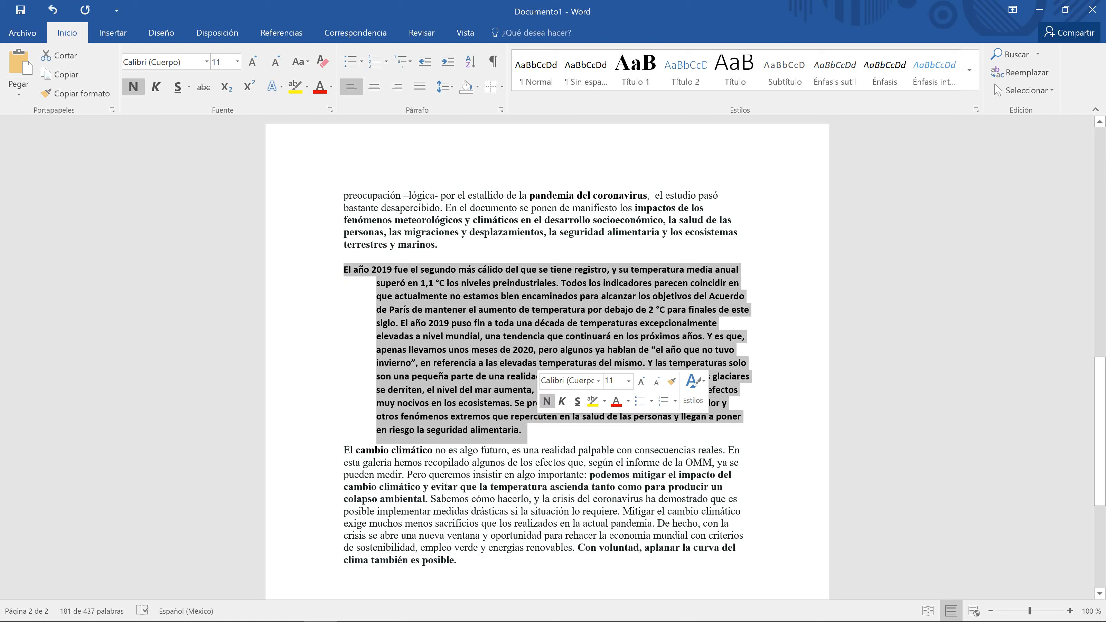
{"action": "left_click", "coordinate": [459, 248]}
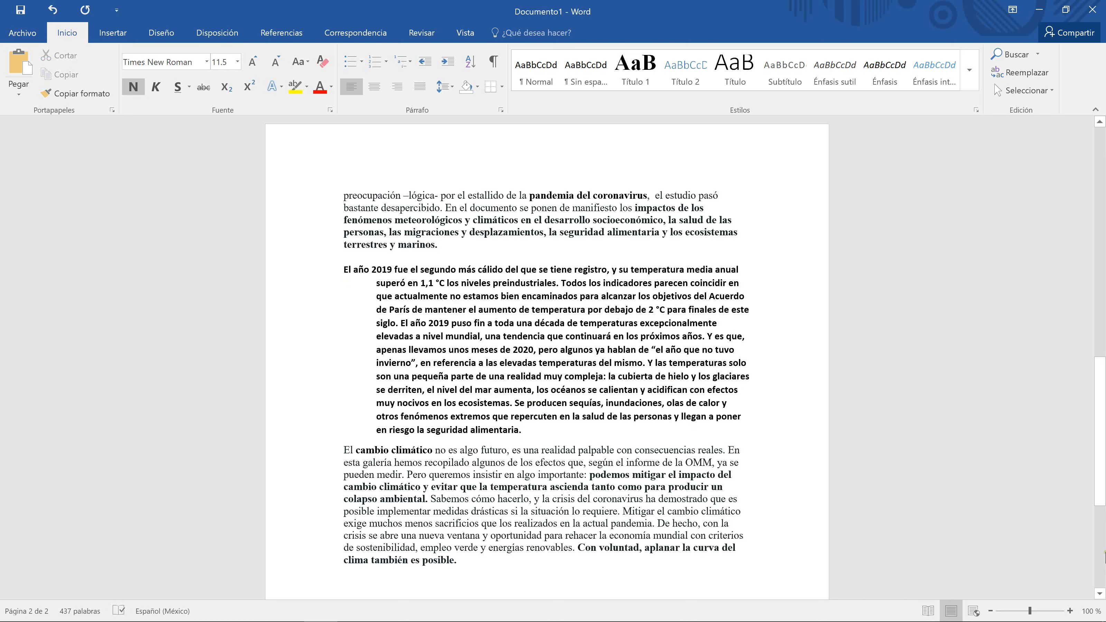
Step: Minimise Word and launch Bloc de notas by searching 'bloc' in the Start menu
{"action": "left_click", "coordinate": [320, 616]}
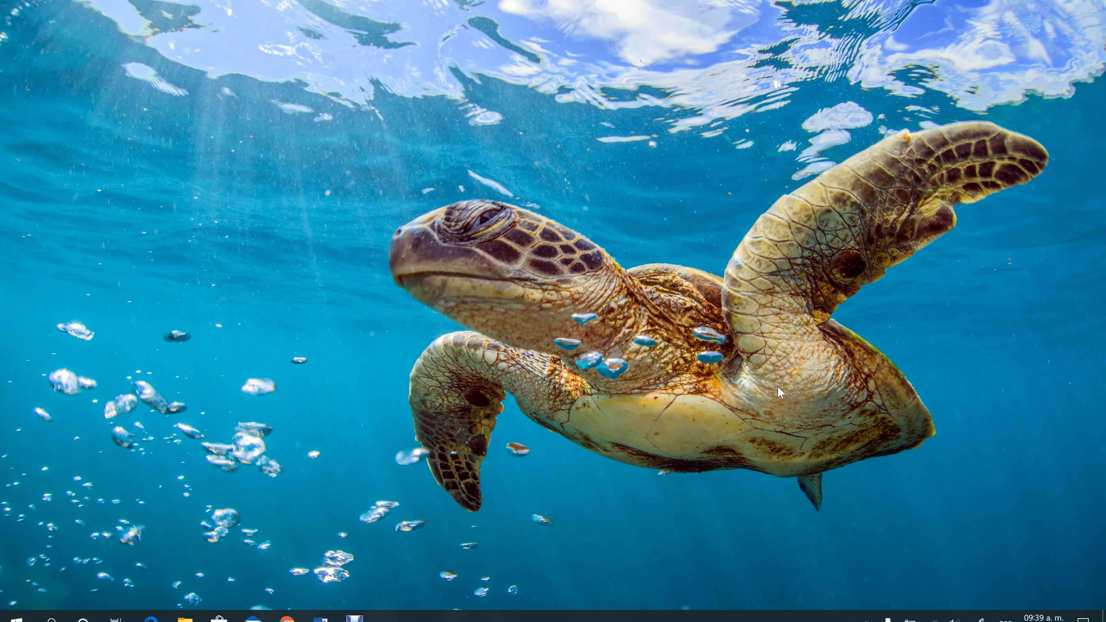
{"action": "key", "text": "super"}
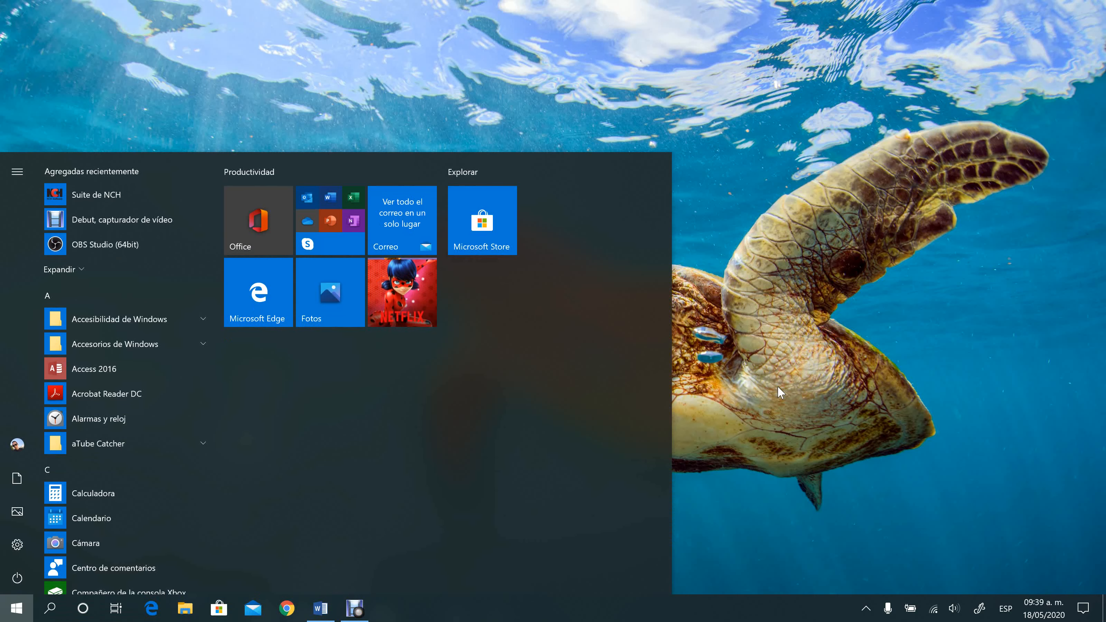
{"action": "type", "text": "bloc"}
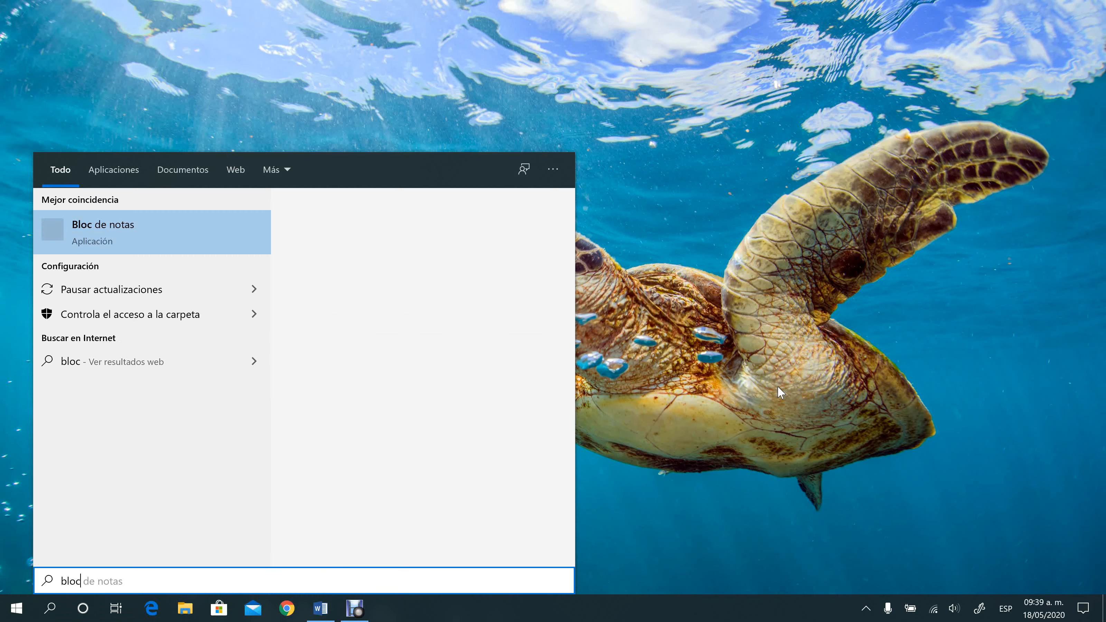
{"action": "key", "text": "Return"}
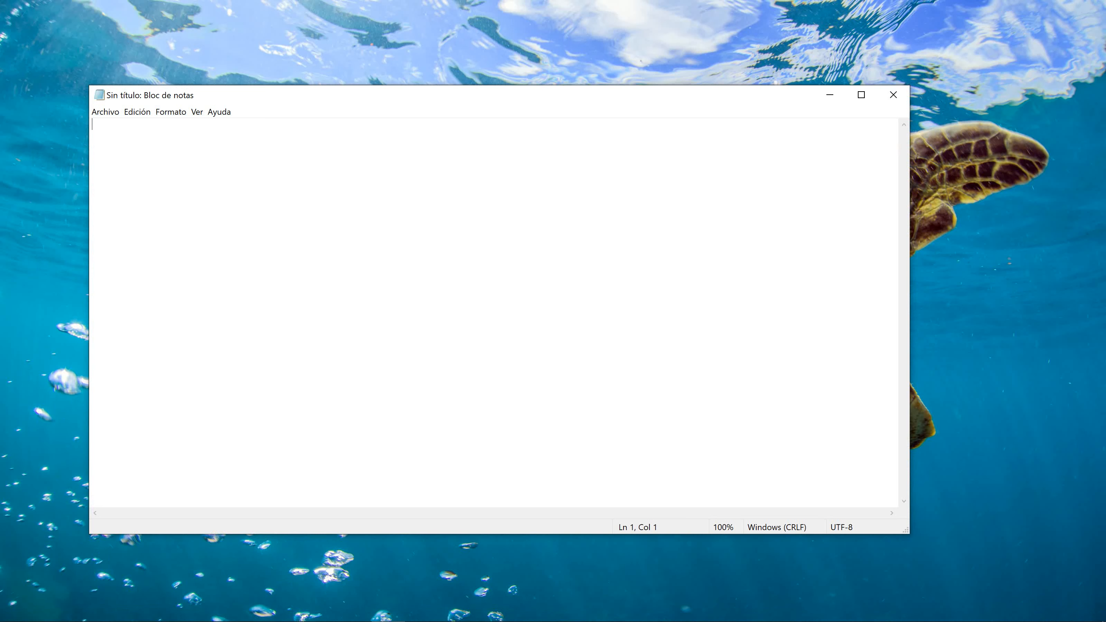
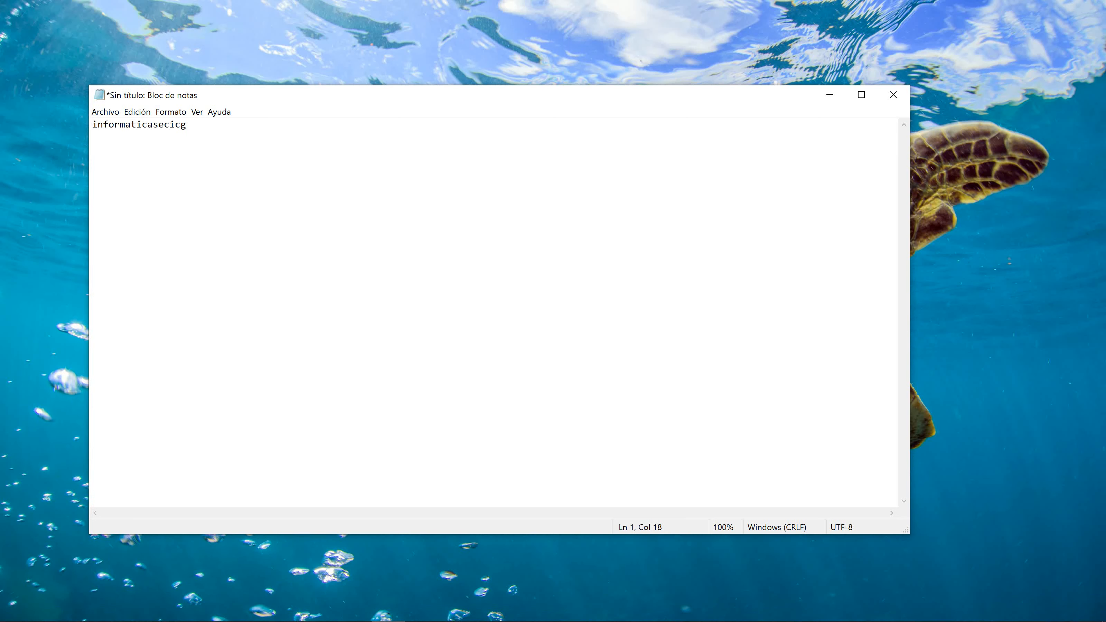
Step: Type the Gmail e-mail address and set it to 16-point font via Formato > Fuente
{"action": "left_click_drag", "start_coordinate": [242, 125], "coordinate": [92, 125]}
{"action": "left_click", "coordinate": [160, 112]}
{"action": "left_click", "coordinate": [195, 140]}
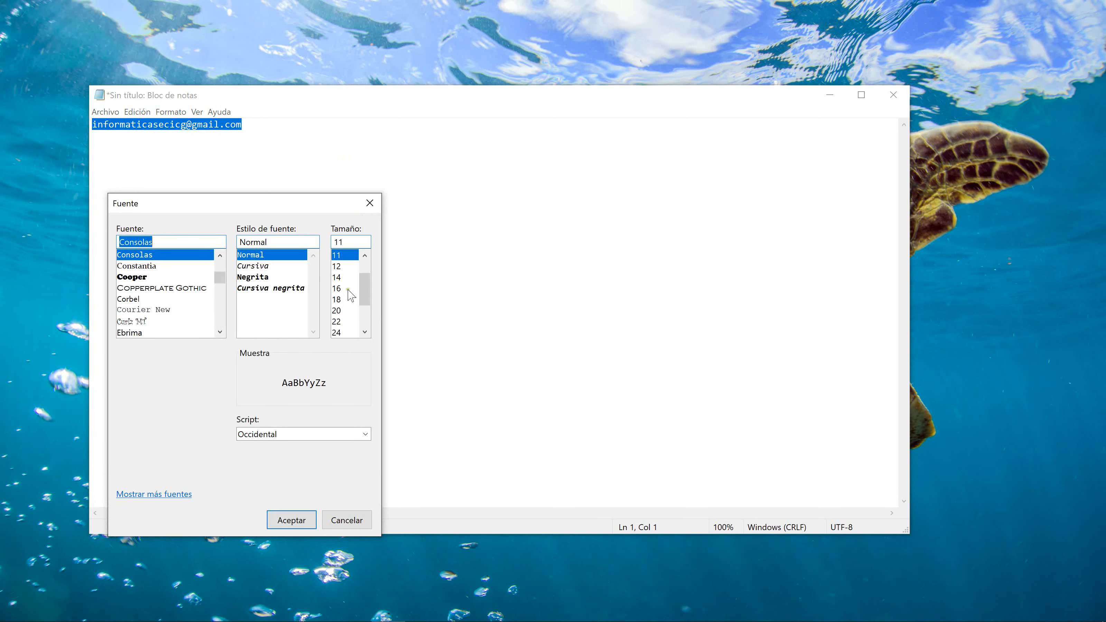
{"action": "left_click", "coordinate": [343, 288]}
{"action": "left_click", "coordinate": [294, 519]}
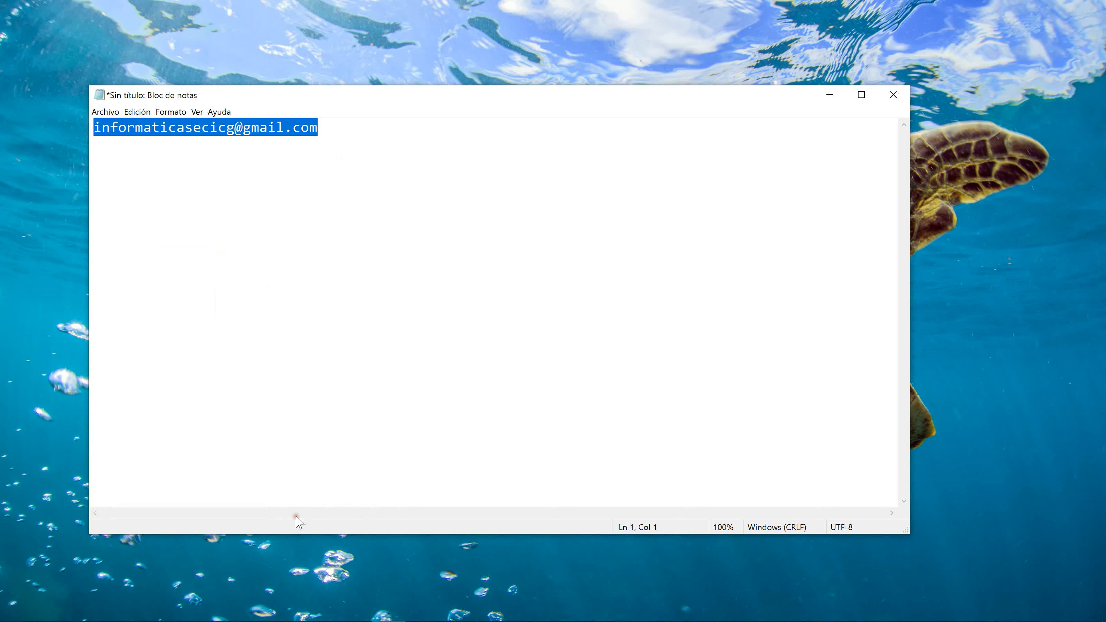
{"action": "left_click", "coordinate": [390, 252]}
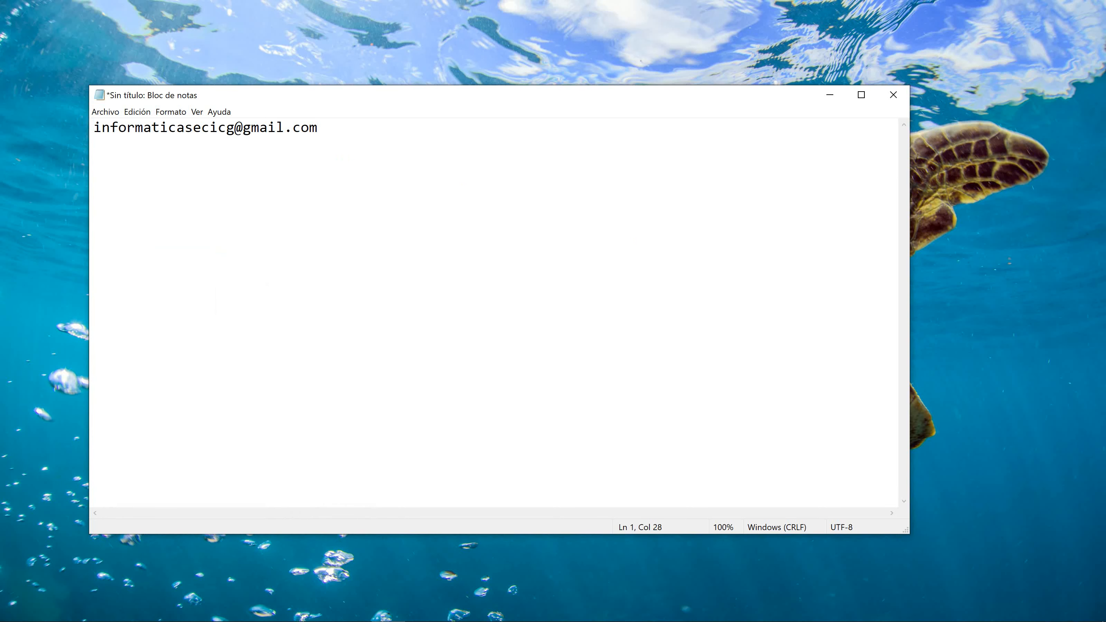